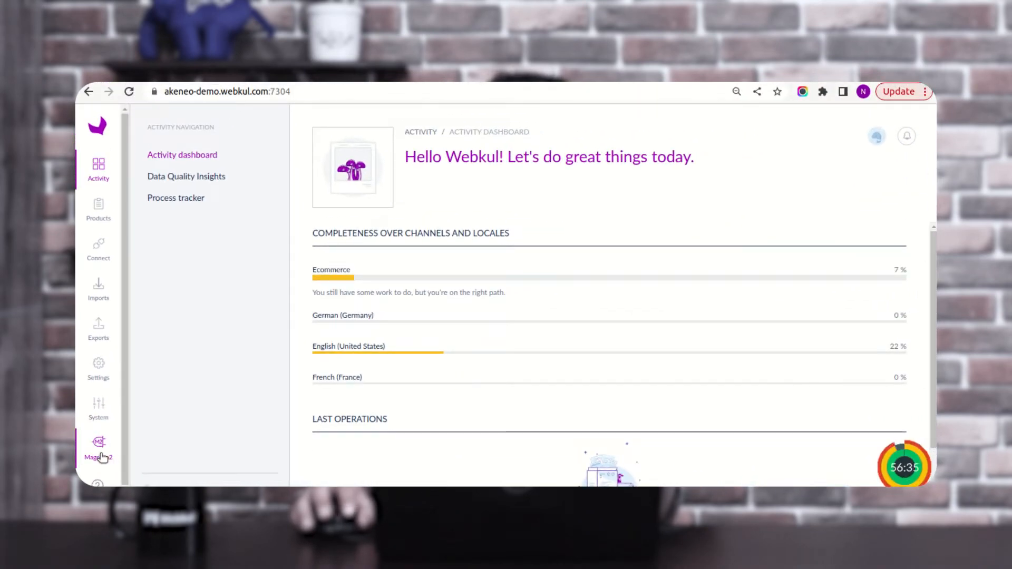
- Open the Magento 2 Akeneo Connector configuration page and look at its setup documentation
left_click(103, 457)
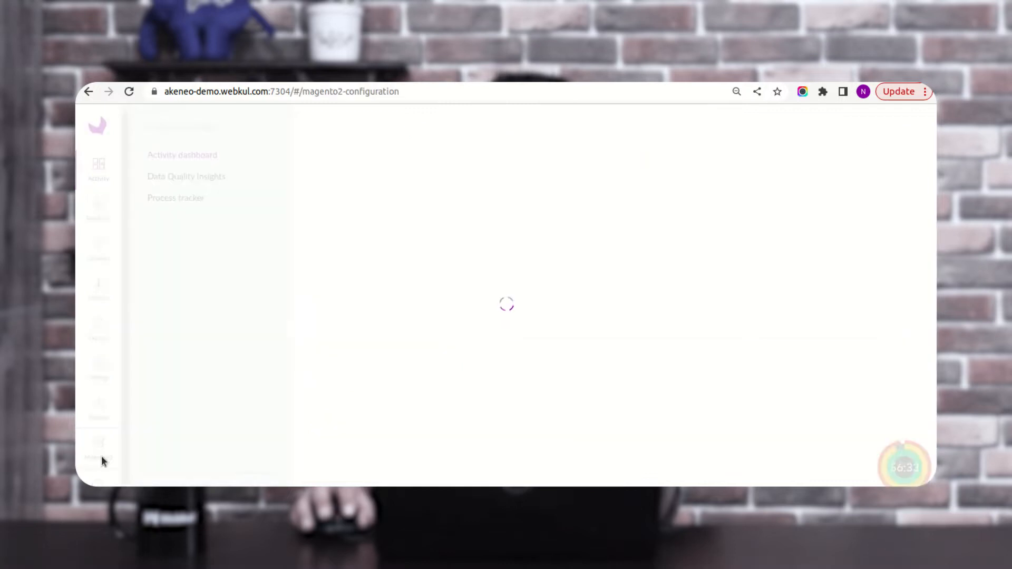
left_click_drag(194, 159, 335, 158)
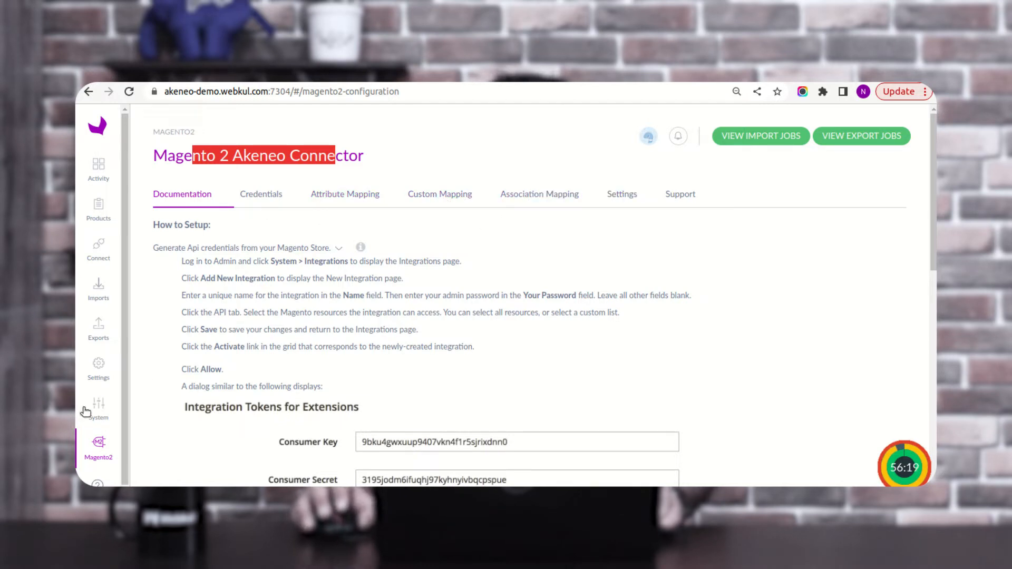
- Go to the product list and start creating a new product of the Bundle Product type
left_click(99, 214)
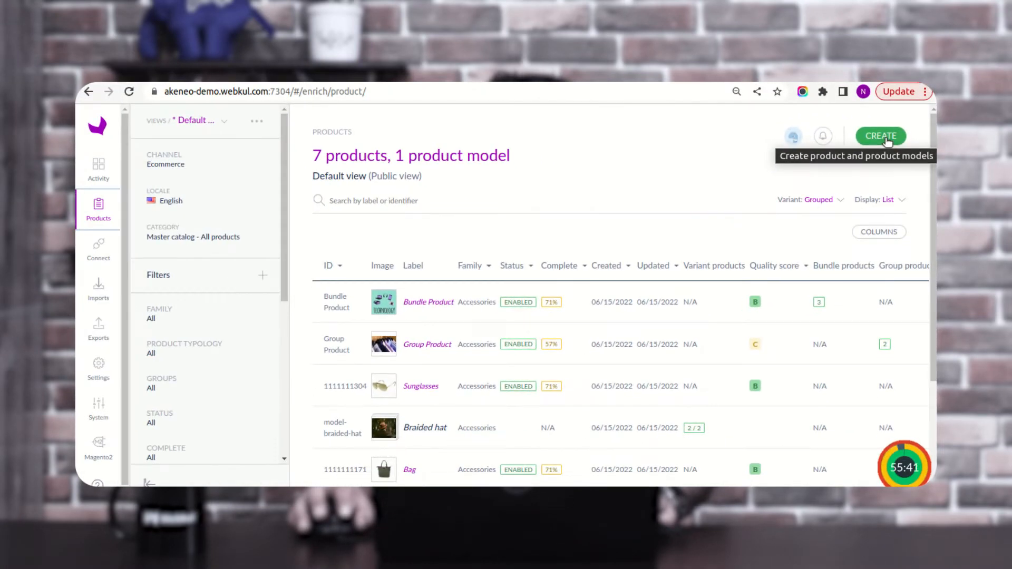
left_click(888, 138)
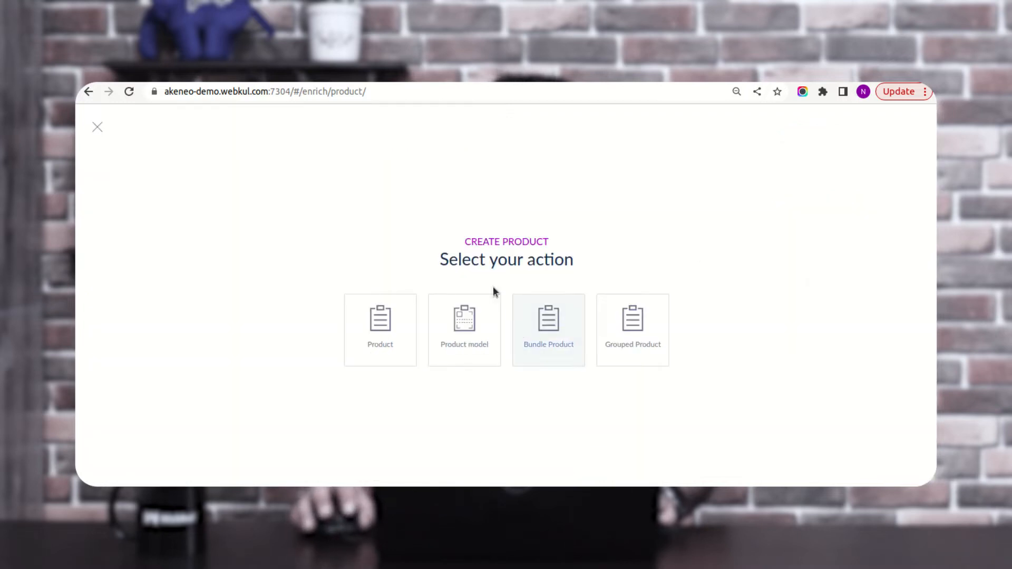
left_click_drag(449, 260, 566, 261)
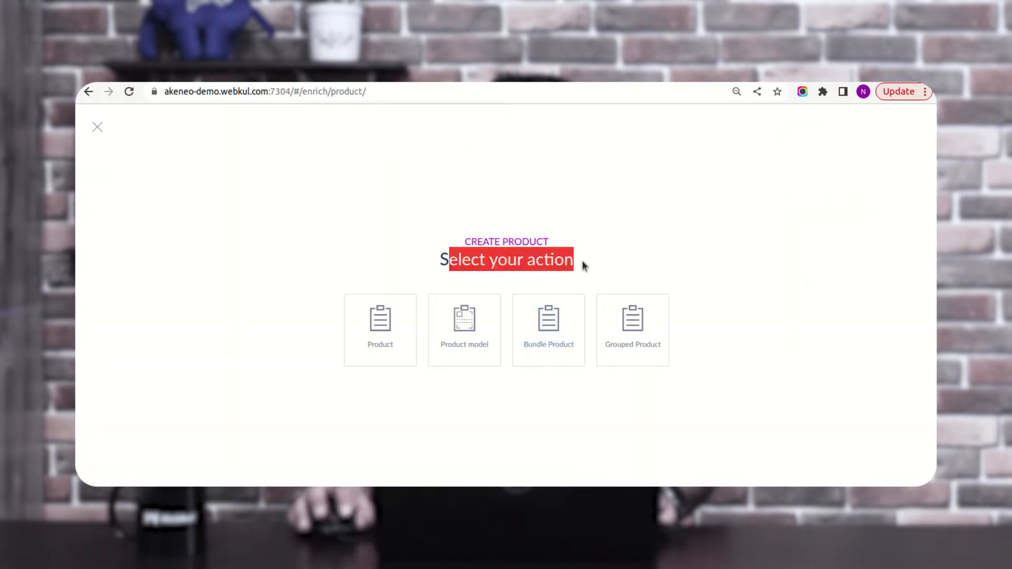
left_click(583, 261)
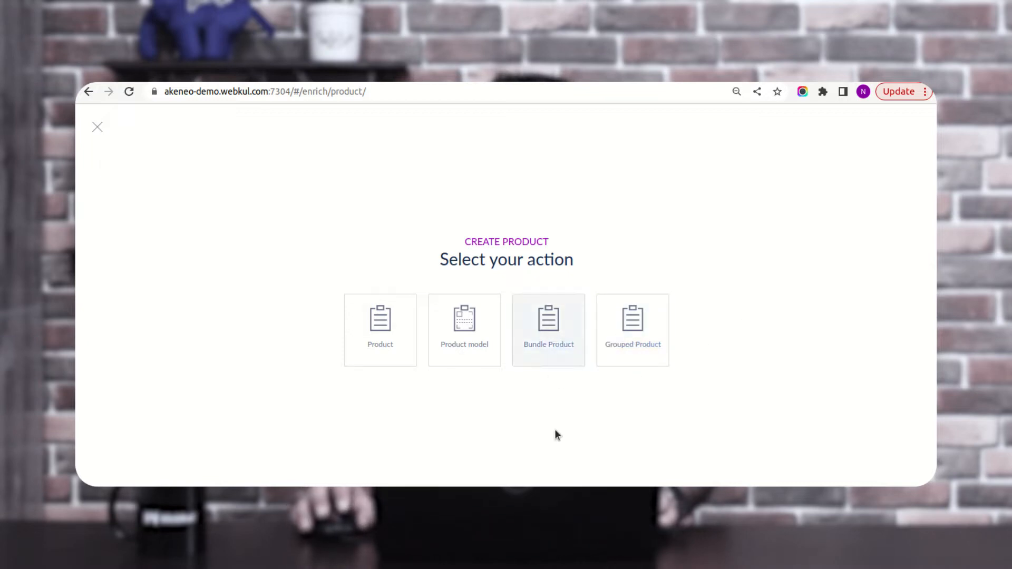
left_click(553, 328)
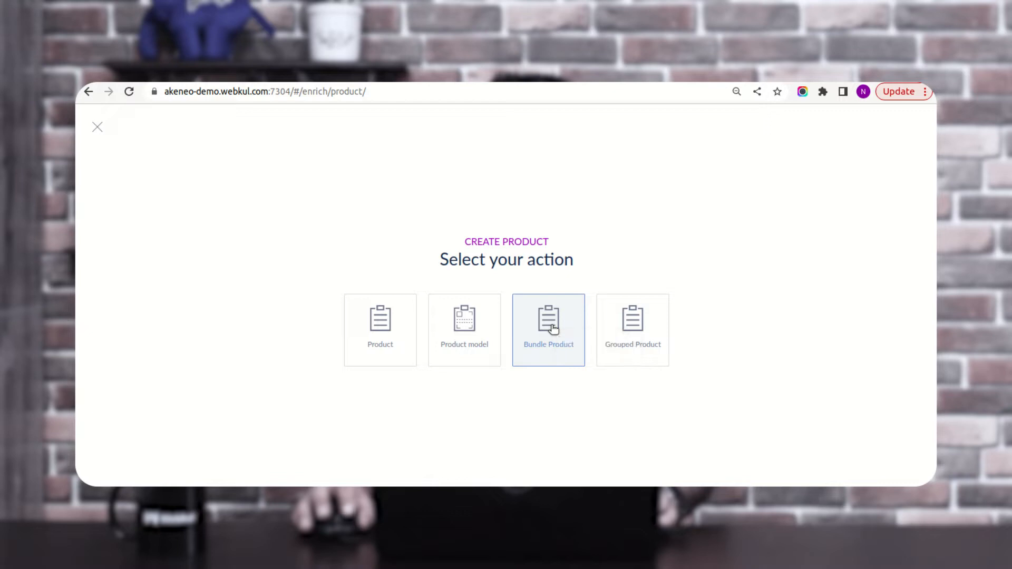
- Enter SKU 123, choose the Accessories family, and save the new bundle product
left_click(442, 296)
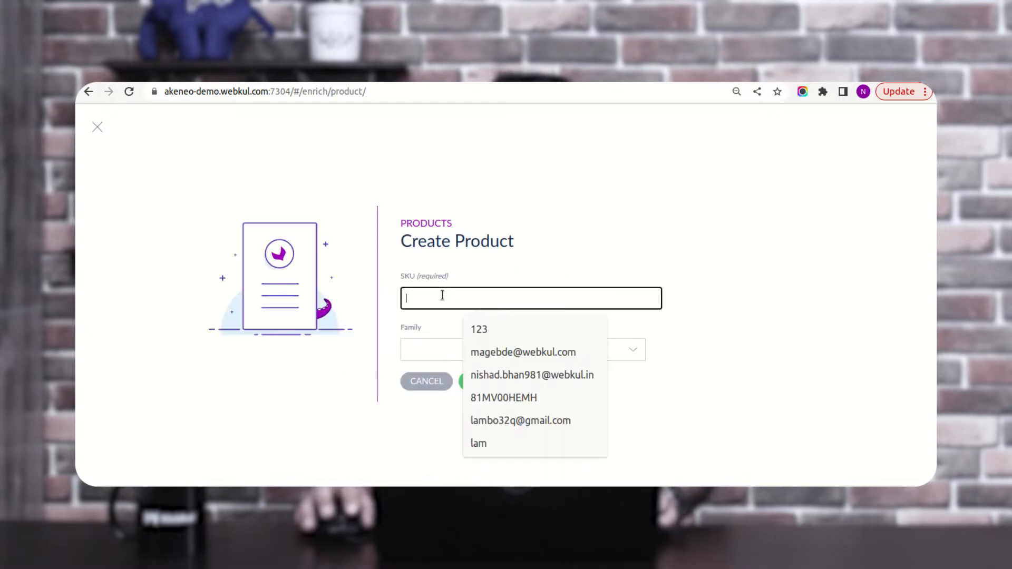
type("123")
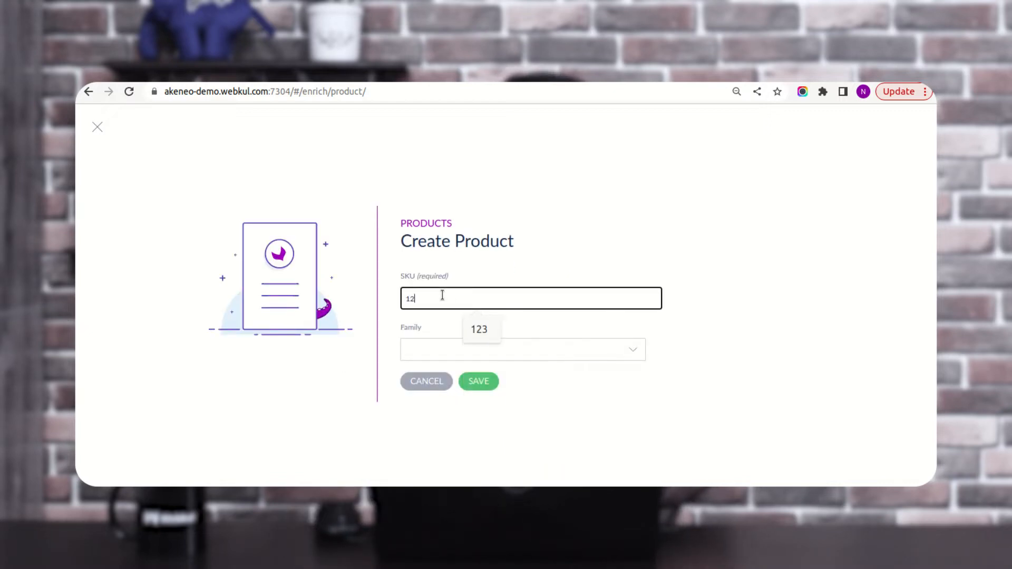
left_click(458, 353)
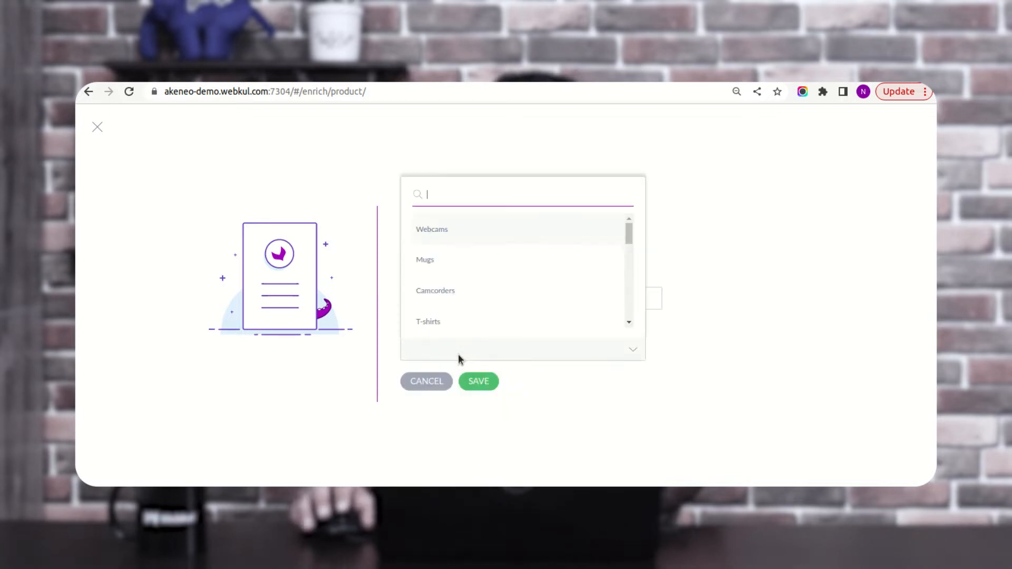
scroll(448, 267, "down", 4)
scroll(457, 286, "down", 5)
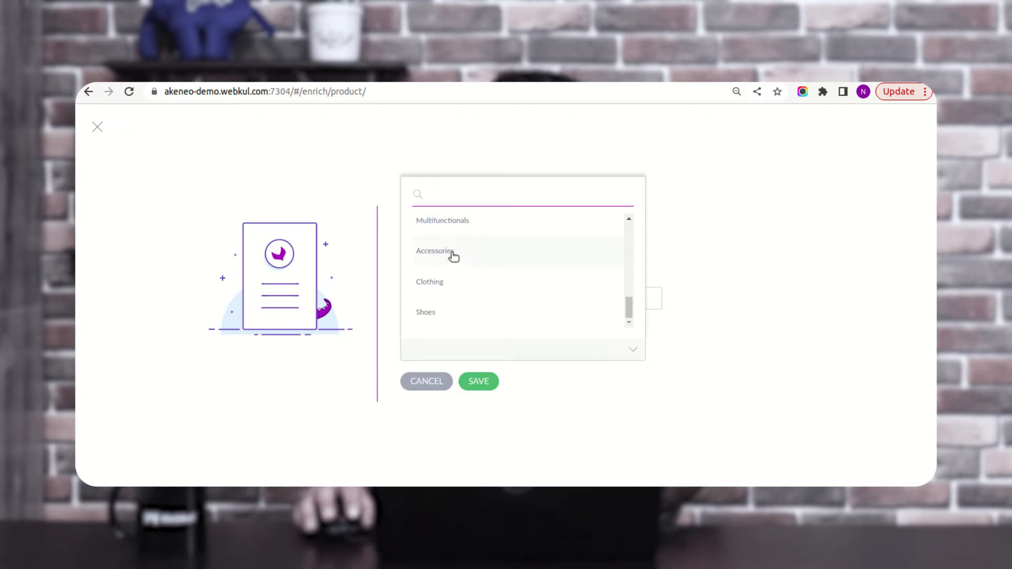
left_click(453, 252)
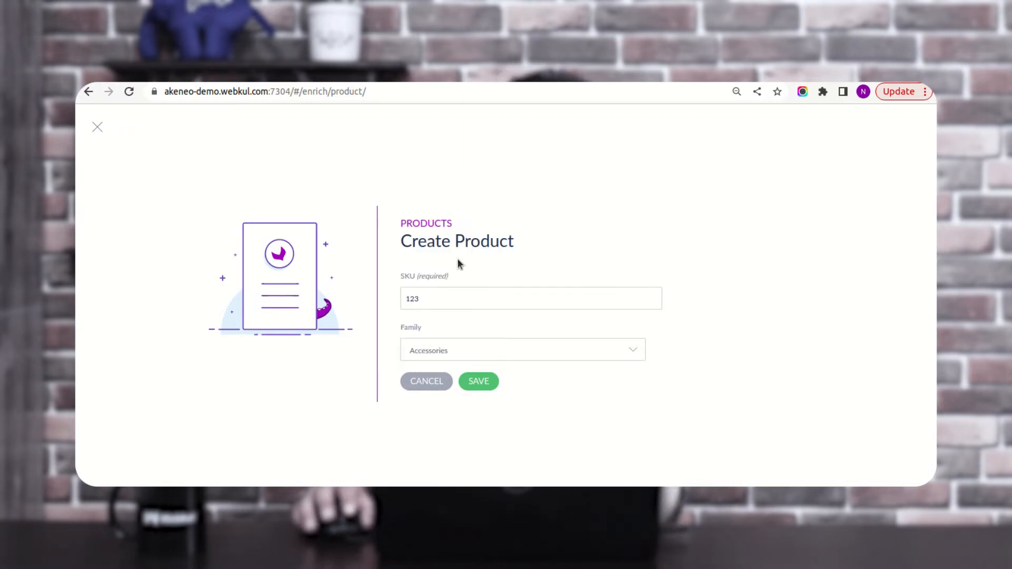
left_click(481, 382)
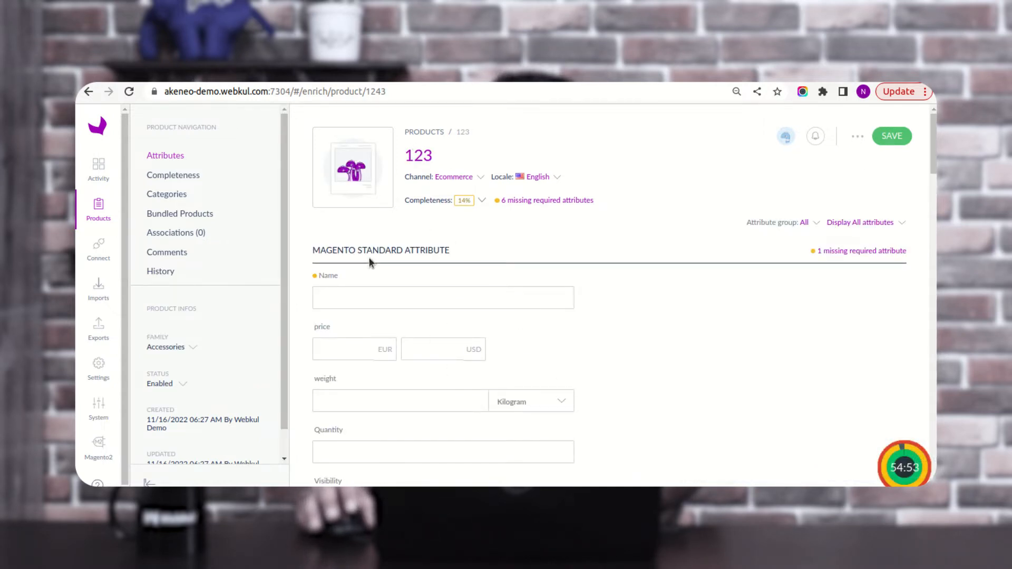
- Review the new product's attribute groups and open its Bundled Products settings
left_click_drag(327, 249, 456, 256)
left_click(472, 255)
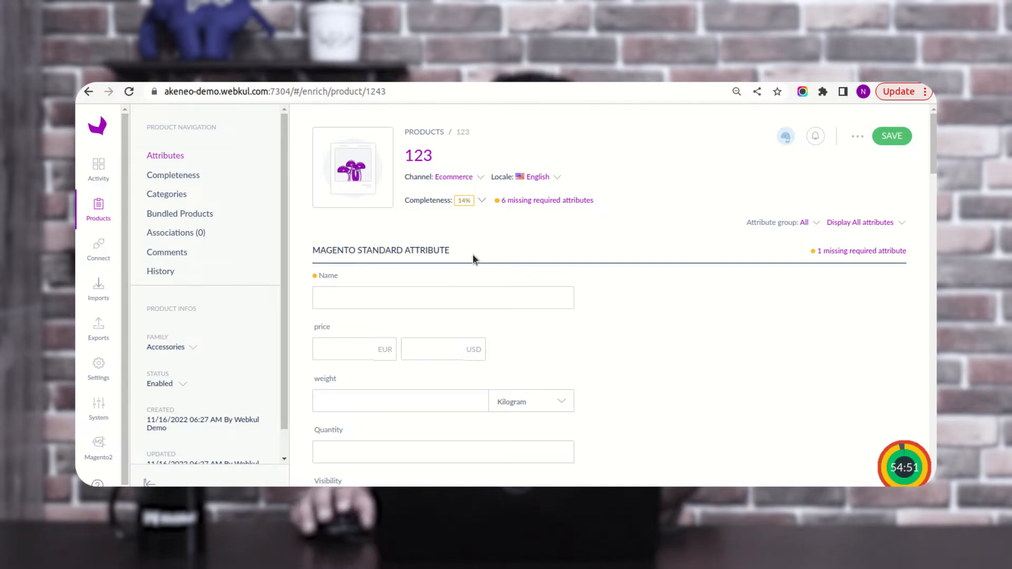
scroll(393, 376, "down", 7)
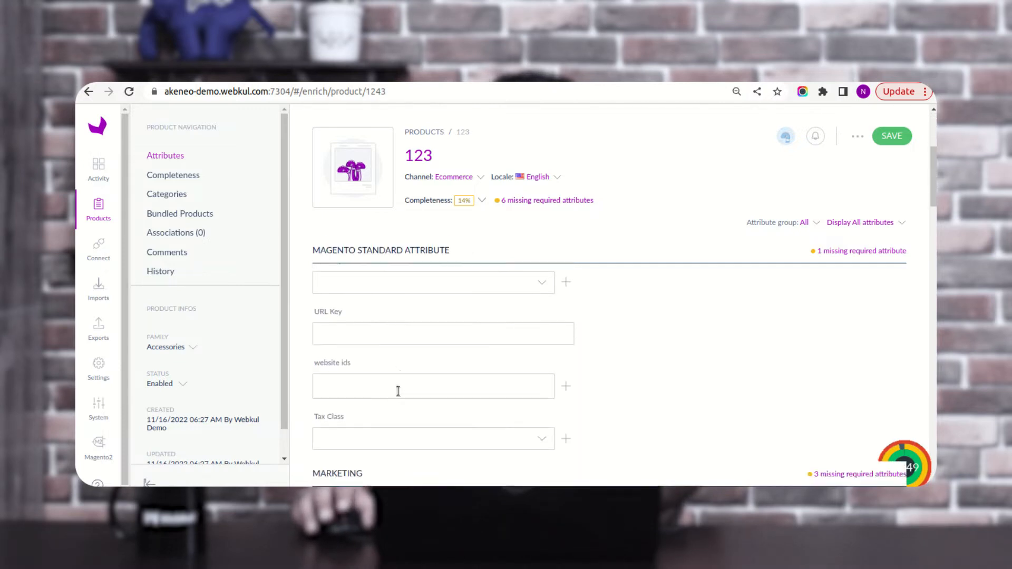
scroll(397, 391, "down", 4)
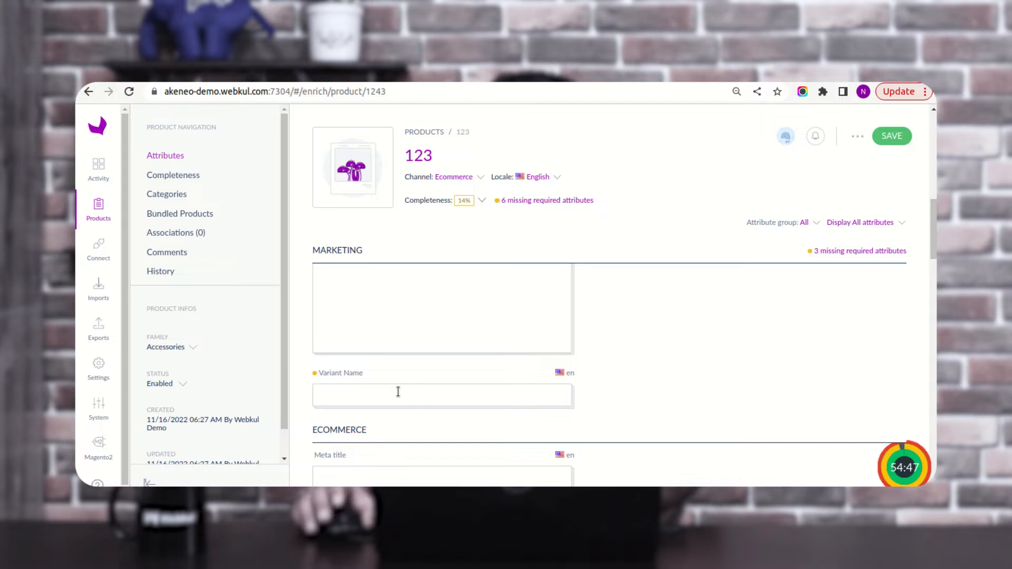
scroll(440, 362, "down", 6)
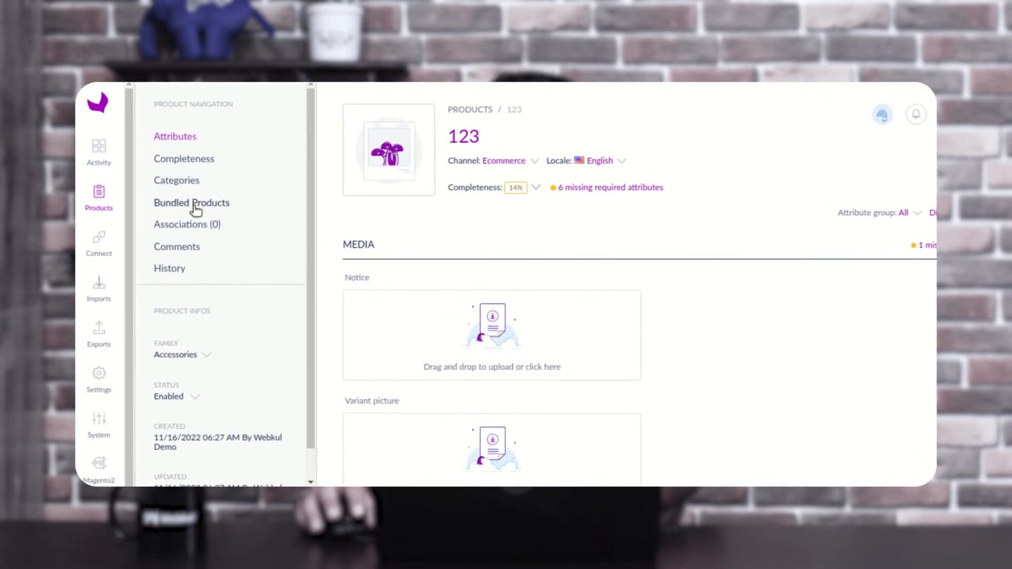
left_click(223, 204)
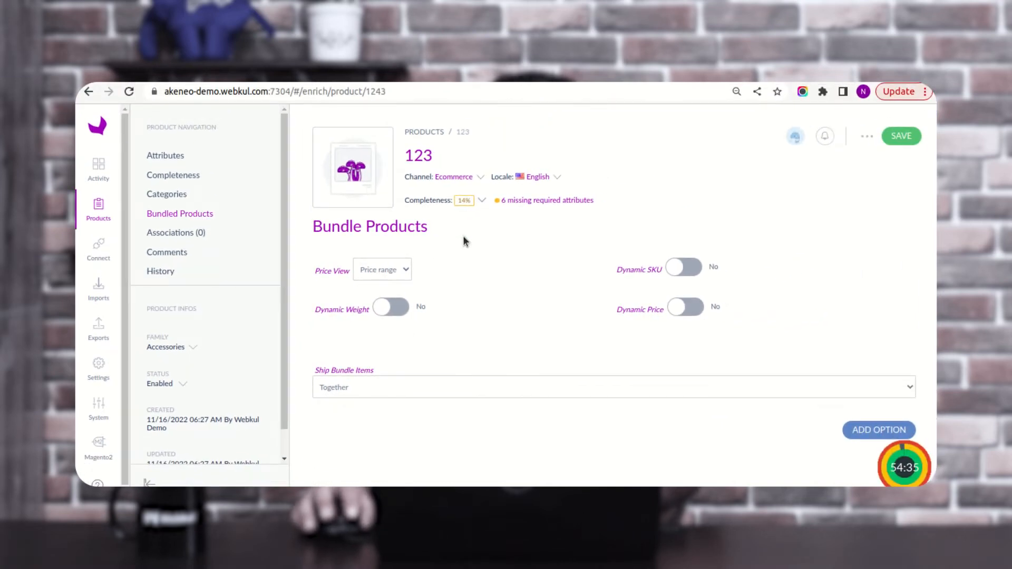
left_click_drag(323, 227, 442, 225)
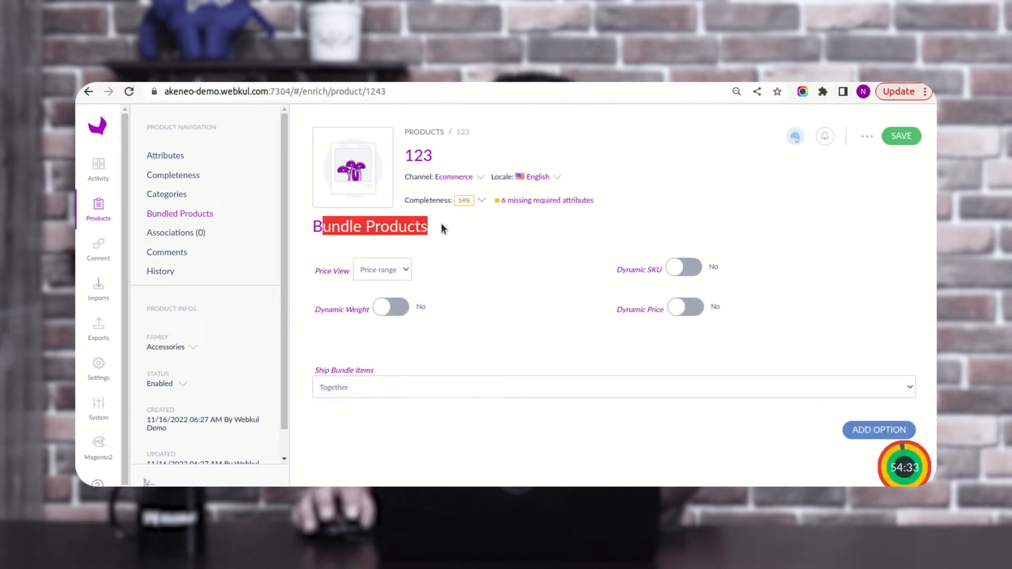
- Examine the available choices for Price View and Ship Bundle Items in the bundle settings
left_click(443, 274)
left_click(407, 272)
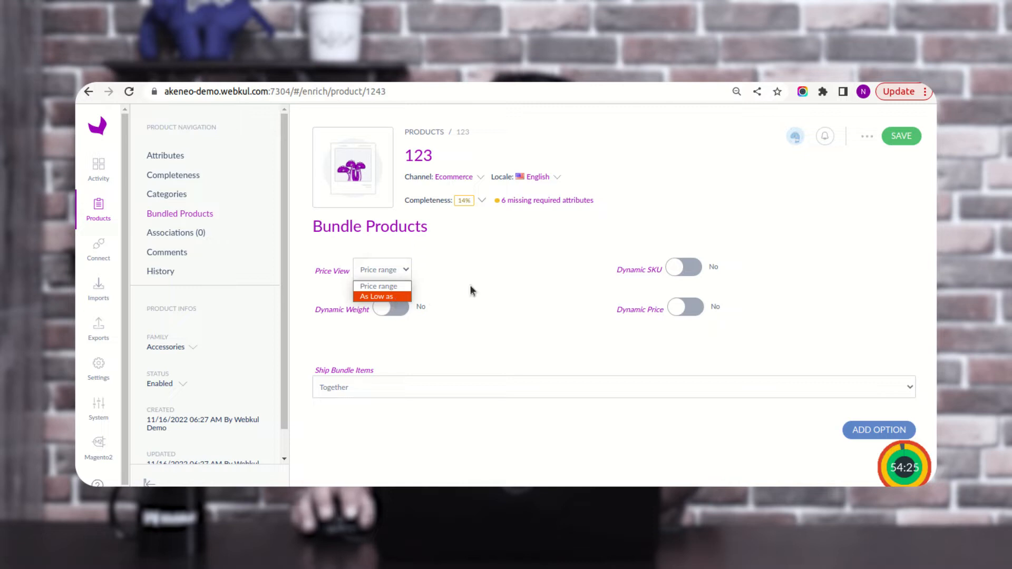
left_click(443, 281)
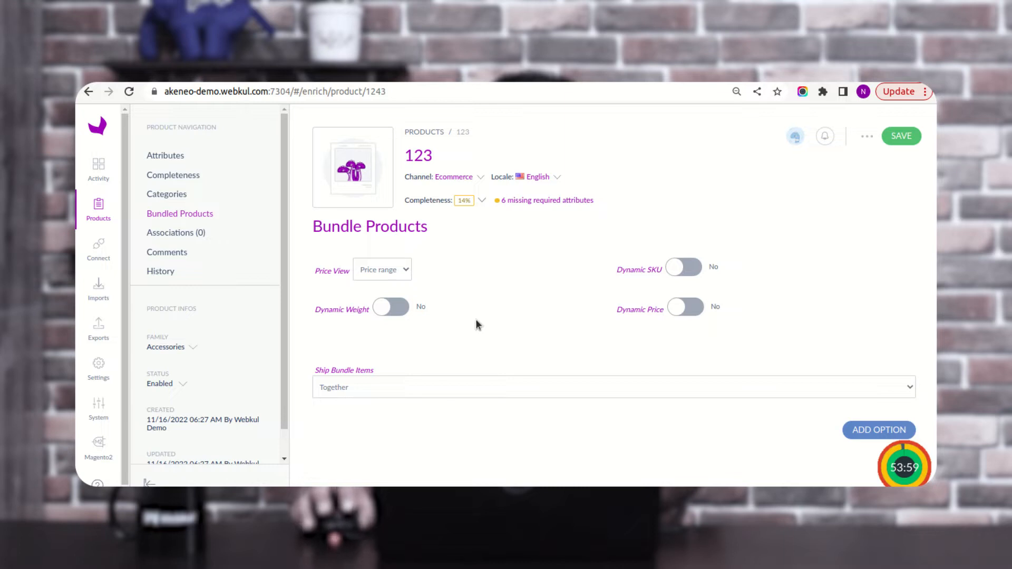
left_click(373, 384)
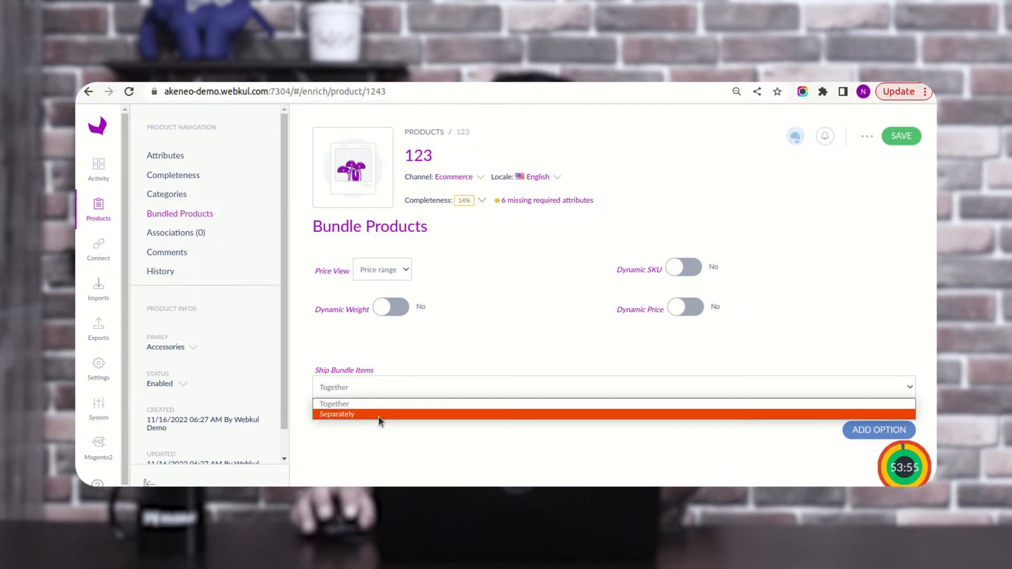
left_click(476, 358)
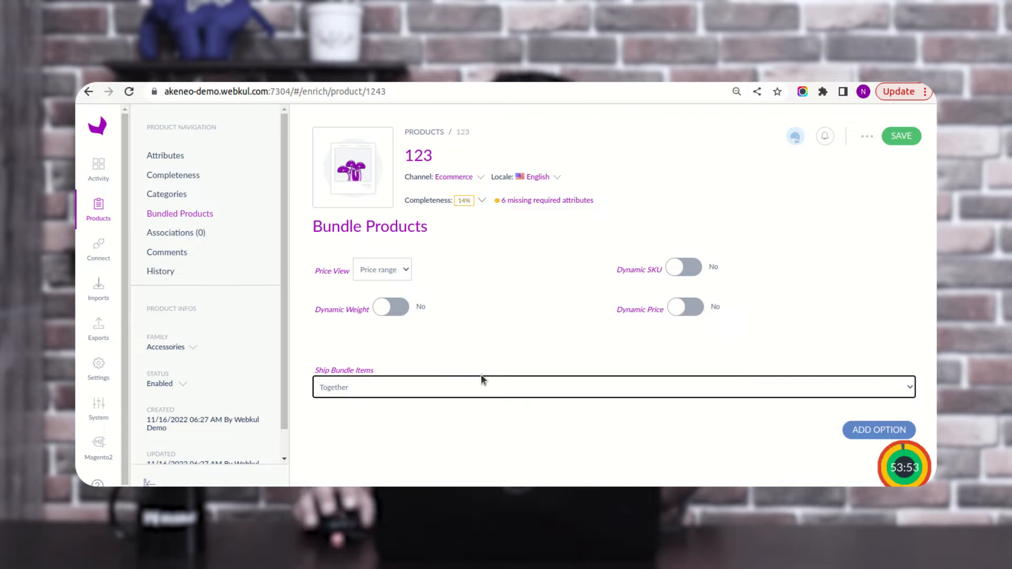
left_click(458, 412)
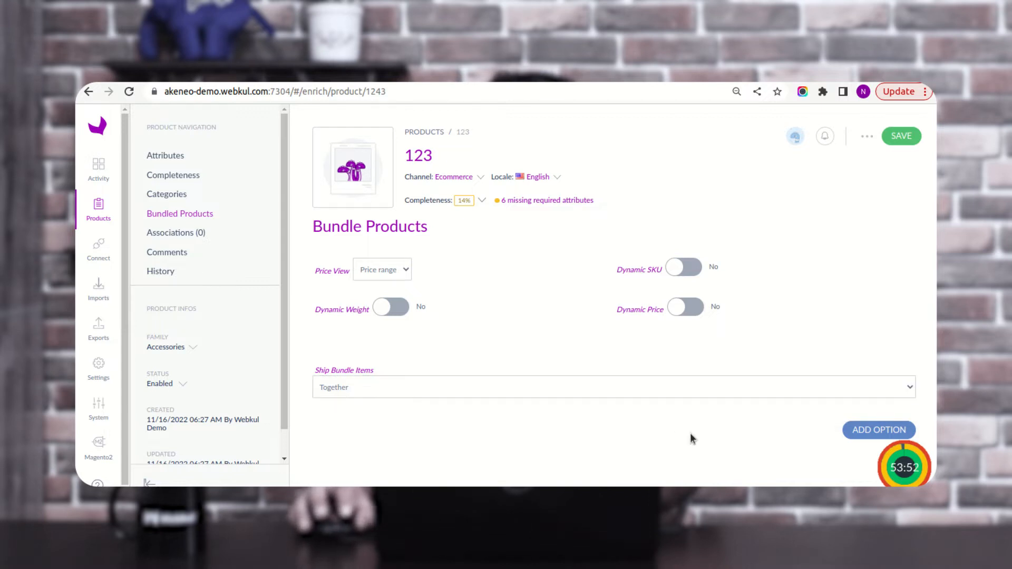
- Add a new option to the bundle product
left_click(864, 430)
scroll(621, 445, "down", 2)
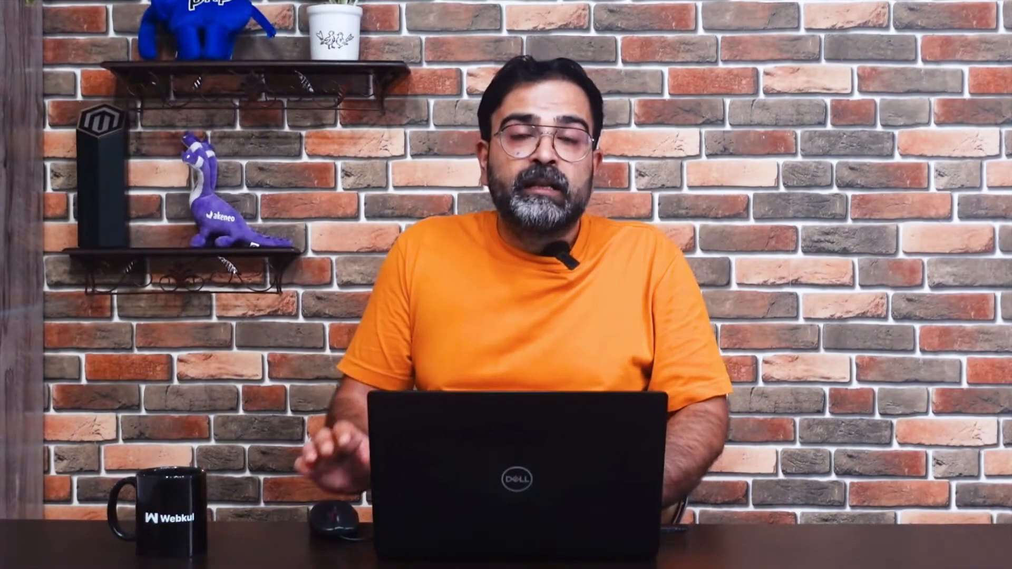
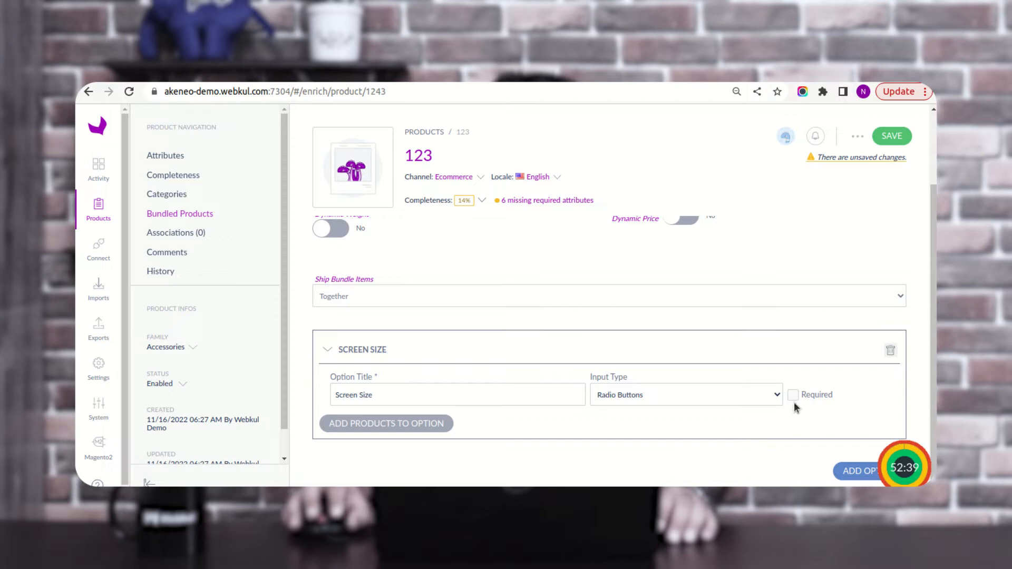
left_click(382, 428)
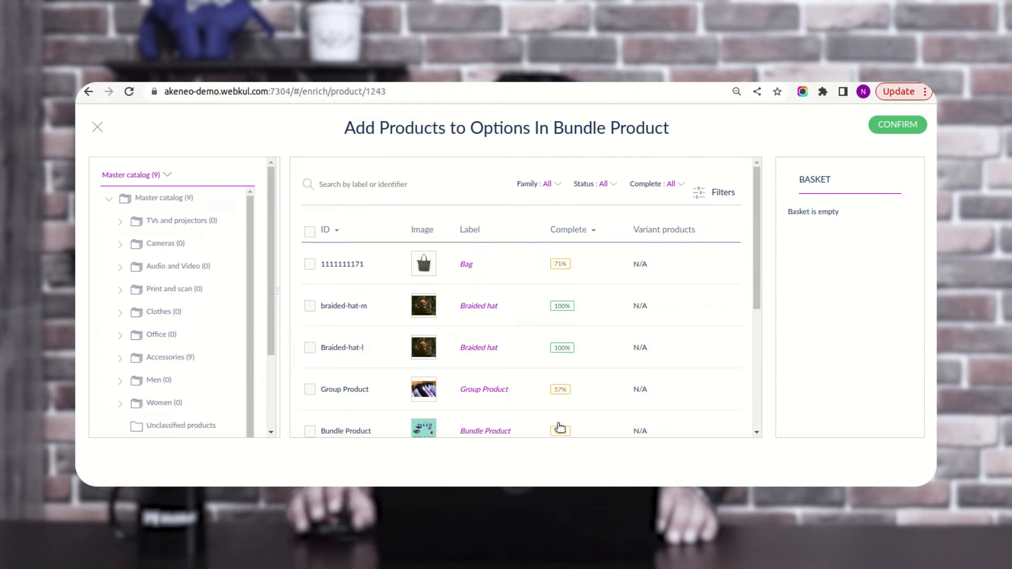
left_click_drag(755, 205, 753, 340)
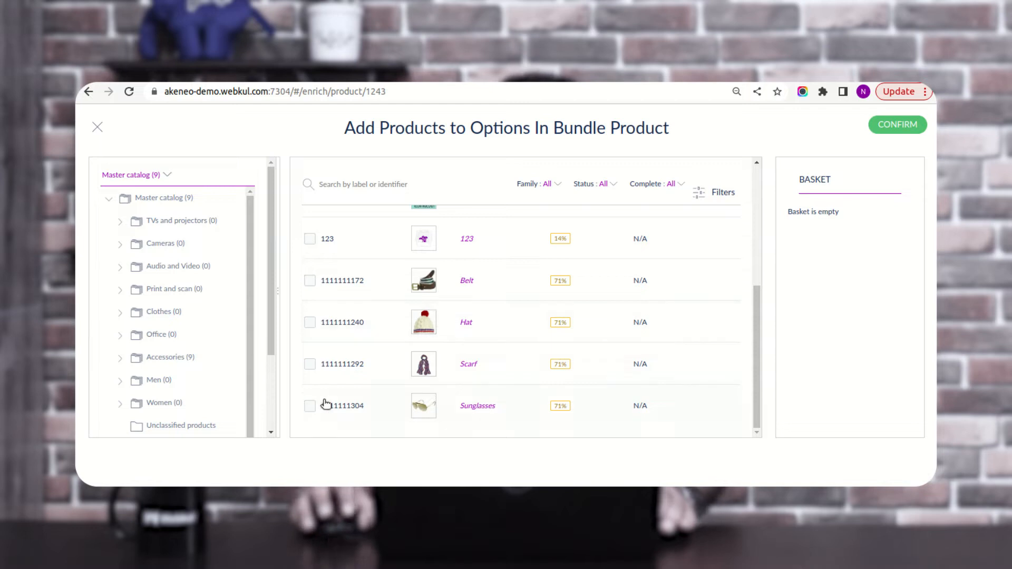
left_click(310, 409)
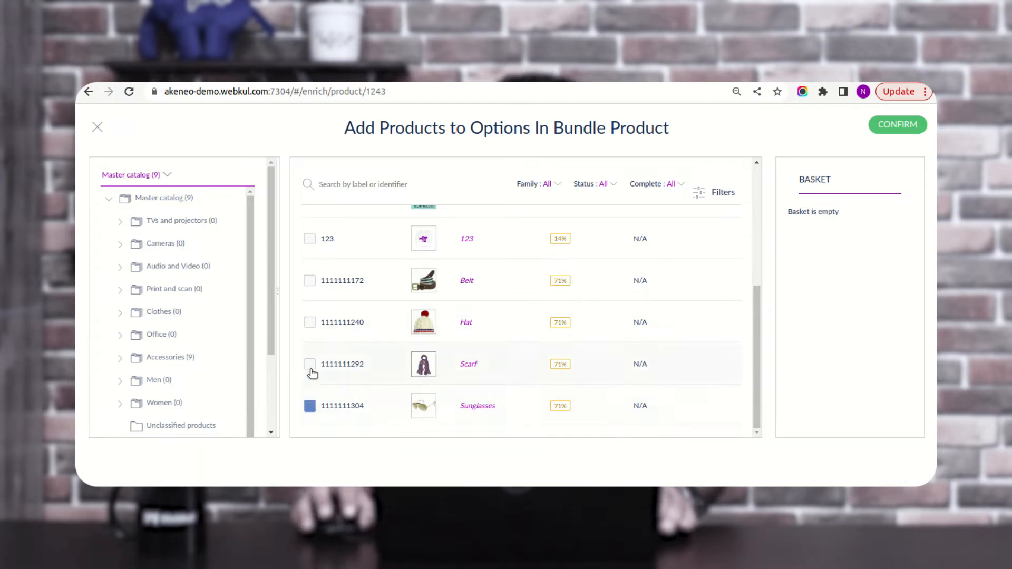
left_click(310, 365)
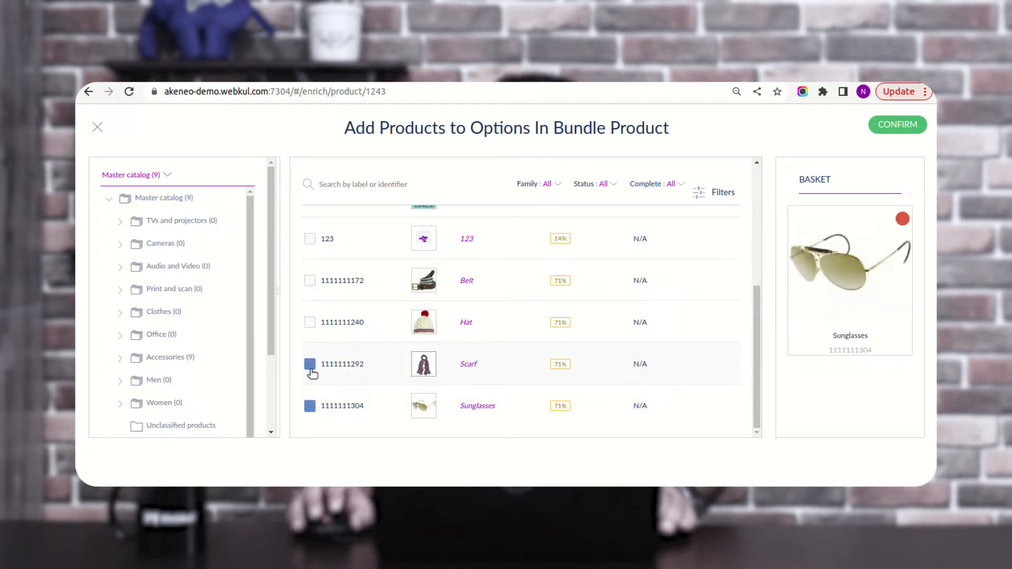
left_click(898, 126)
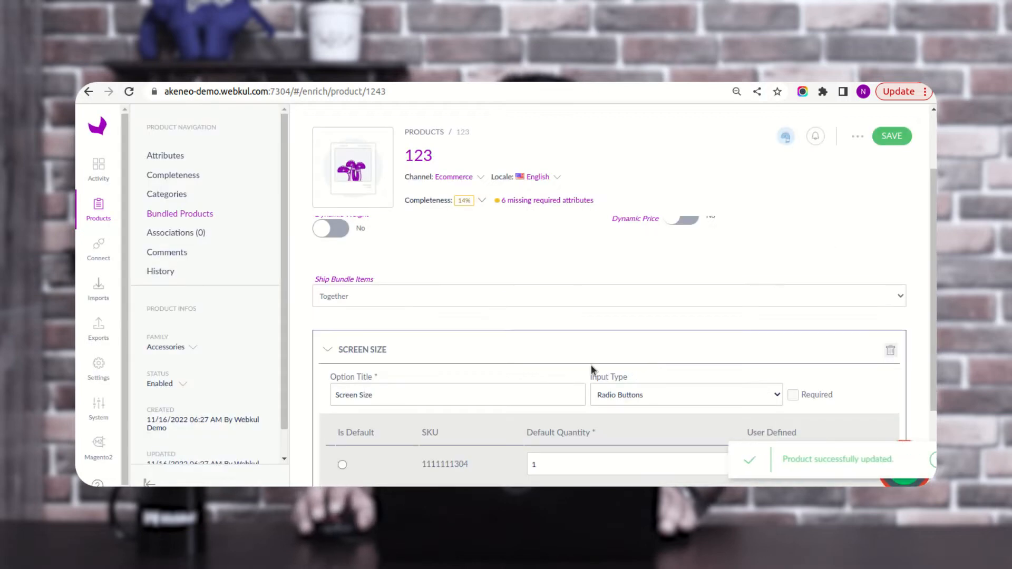
- Add a second option to the bundle product, titled Ram Size, with Checkbox as its input type
scroll(337, 353, "down", 2)
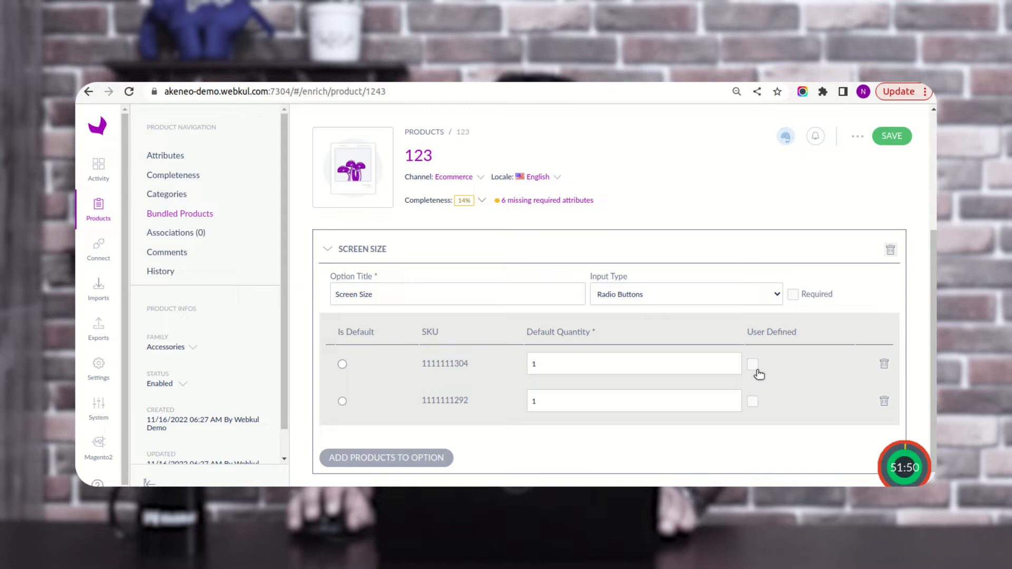
scroll(448, 429, "down", 1)
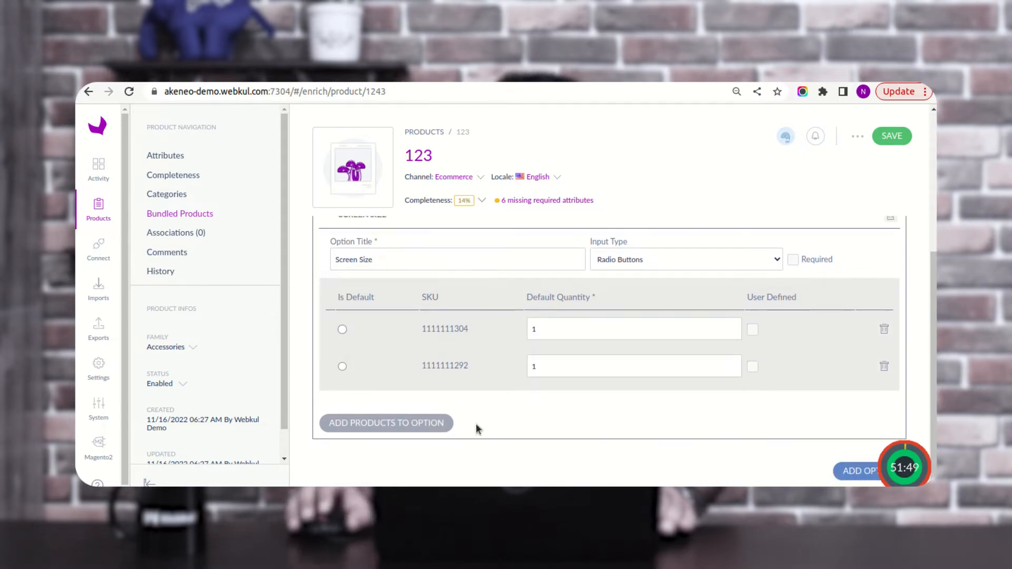
left_click(858, 472)
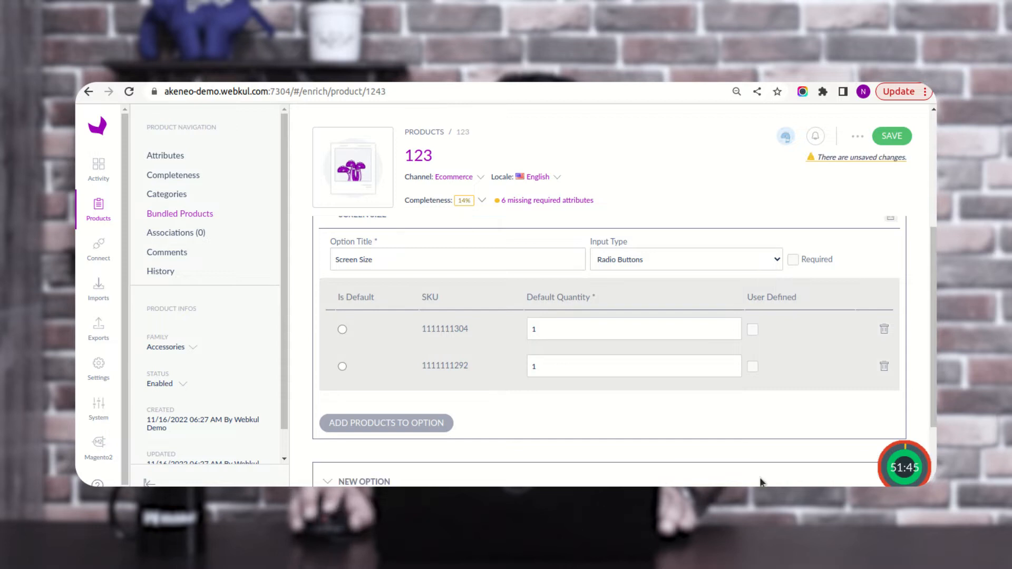
scroll(492, 459, "down", 4)
left_click(364, 394)
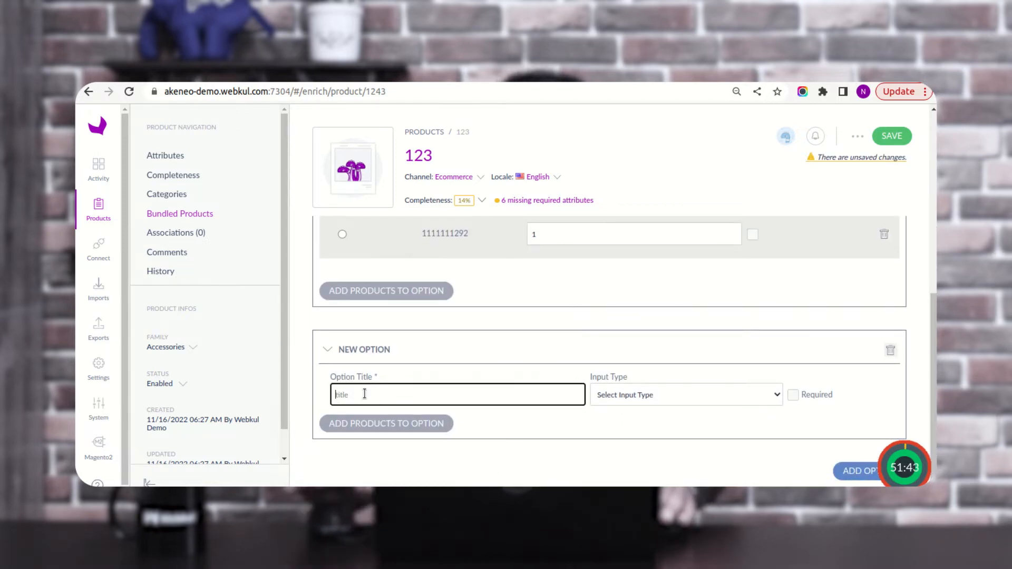
type("Ram Size")
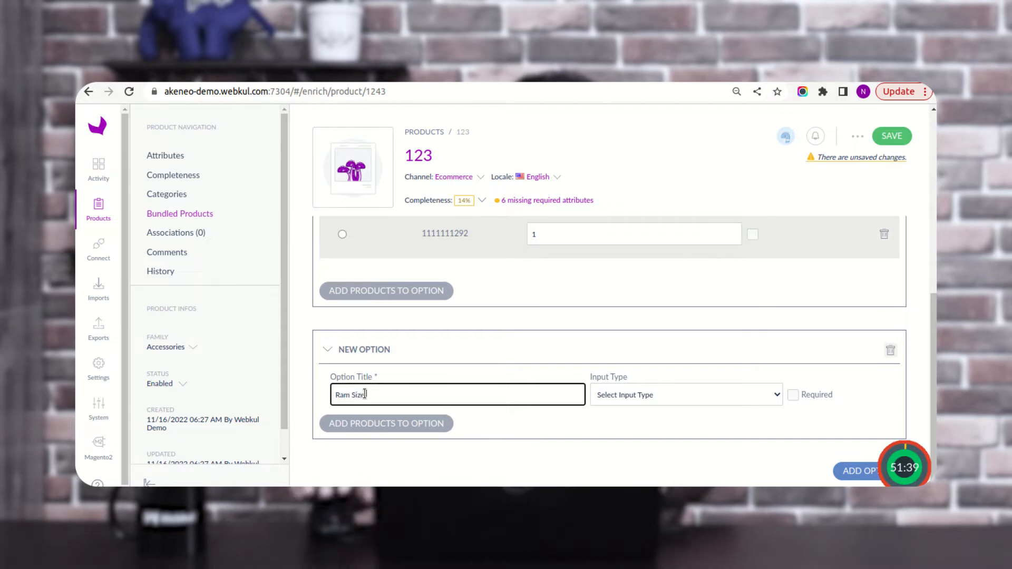
left_click(627, 398)
left_click(628, 398)
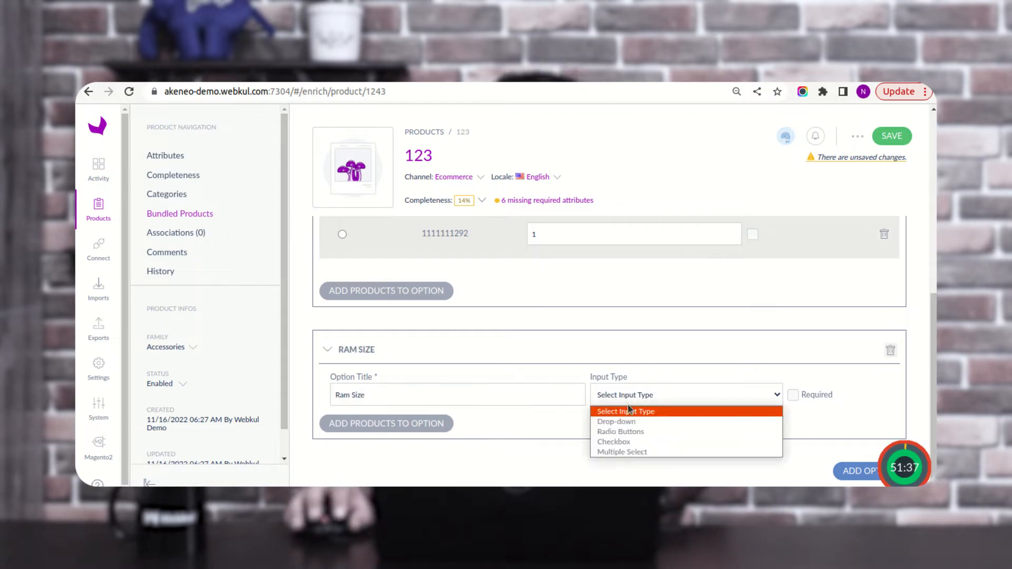
left_click(631, 443)
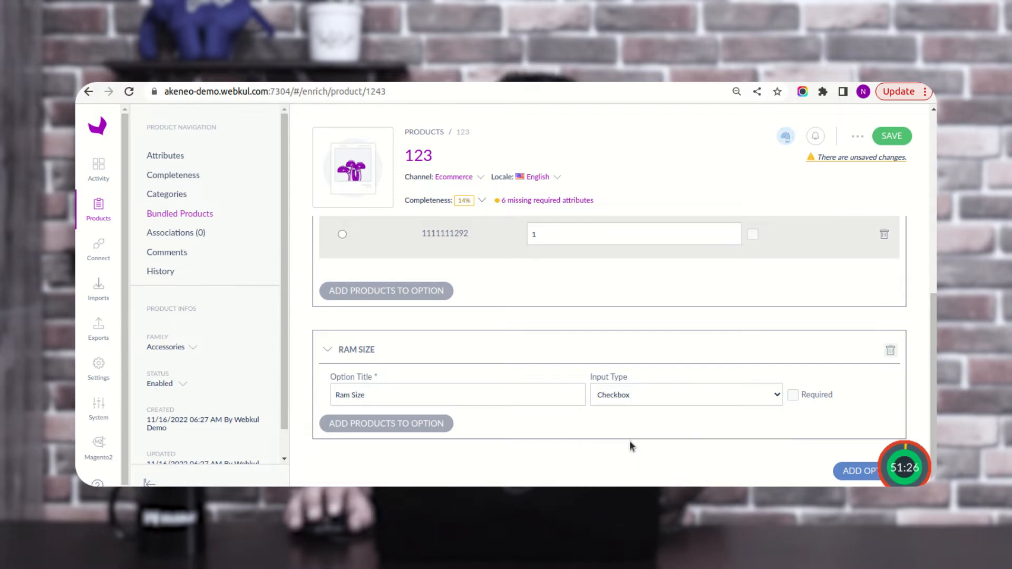
left_click(372, 425)
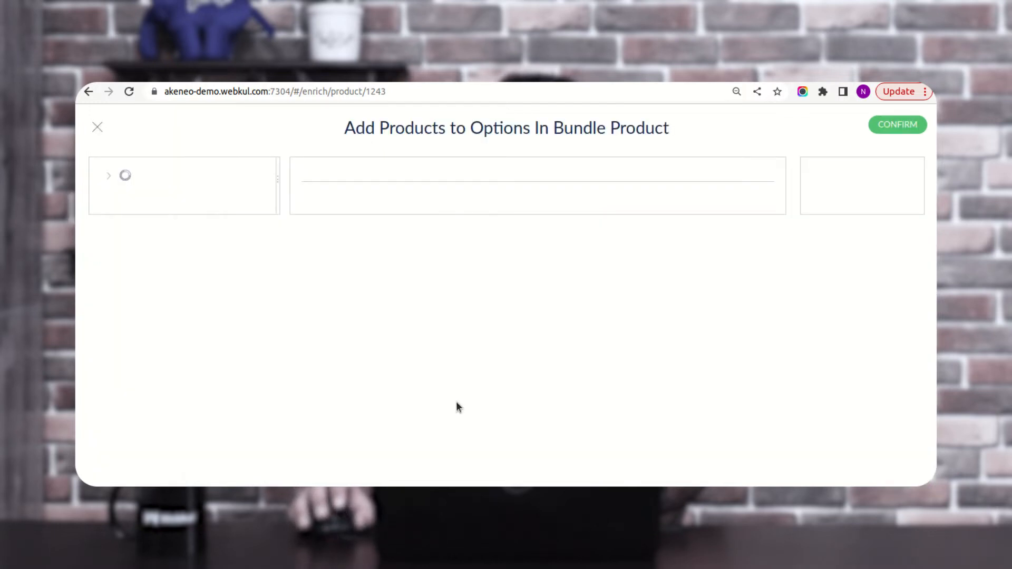
left_click(310, 265)
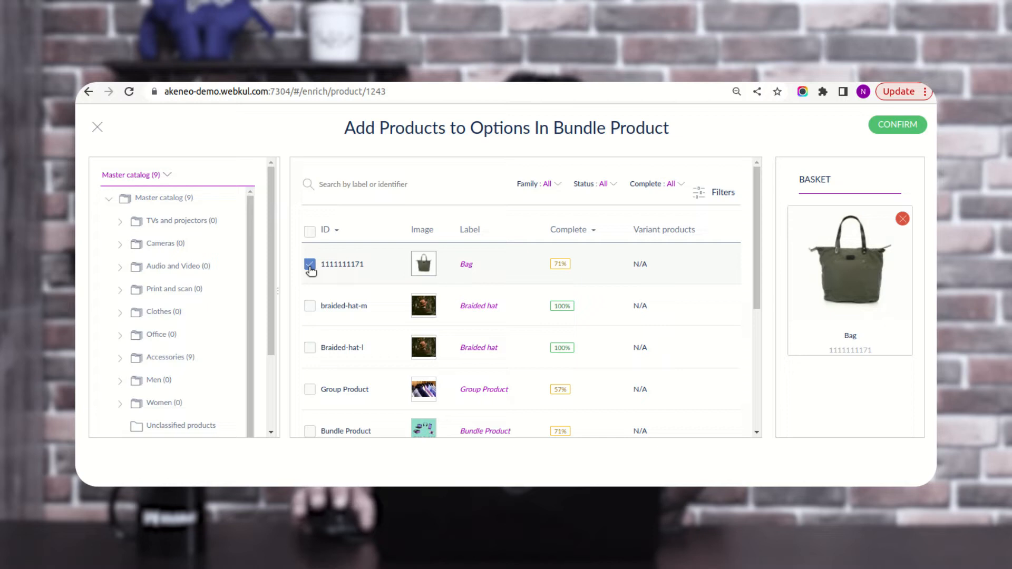
left_click(310, 307)
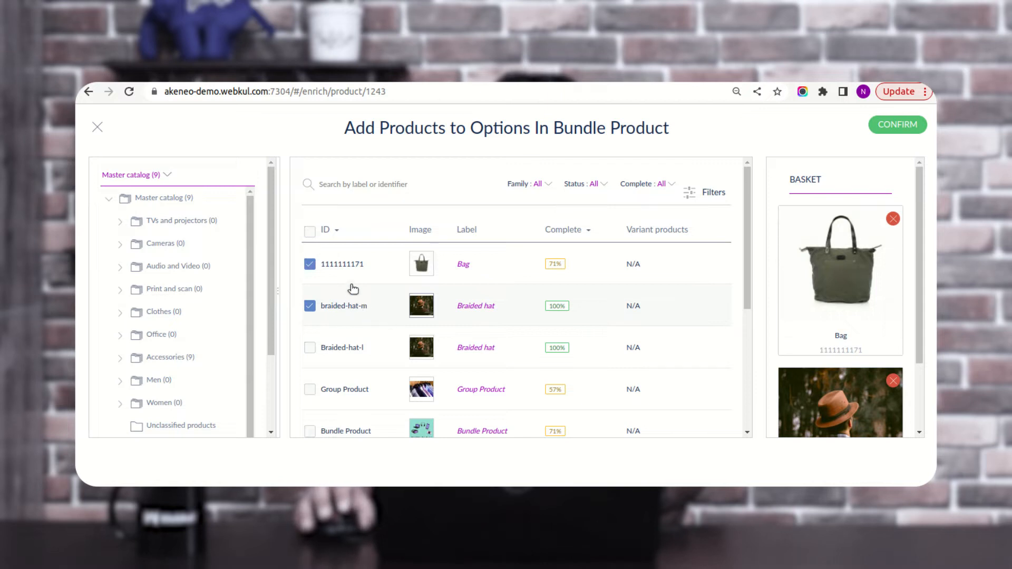
left_click(896, 125)
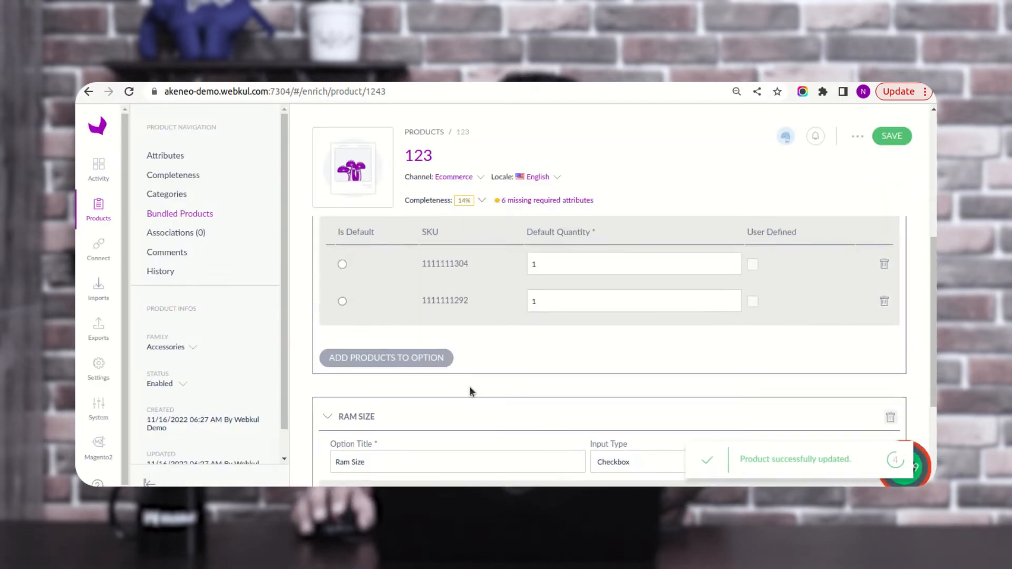
- Review the Screen Size and Ram Size options with their assigned products and default quantities
scroll(399, 379, "up", 5)
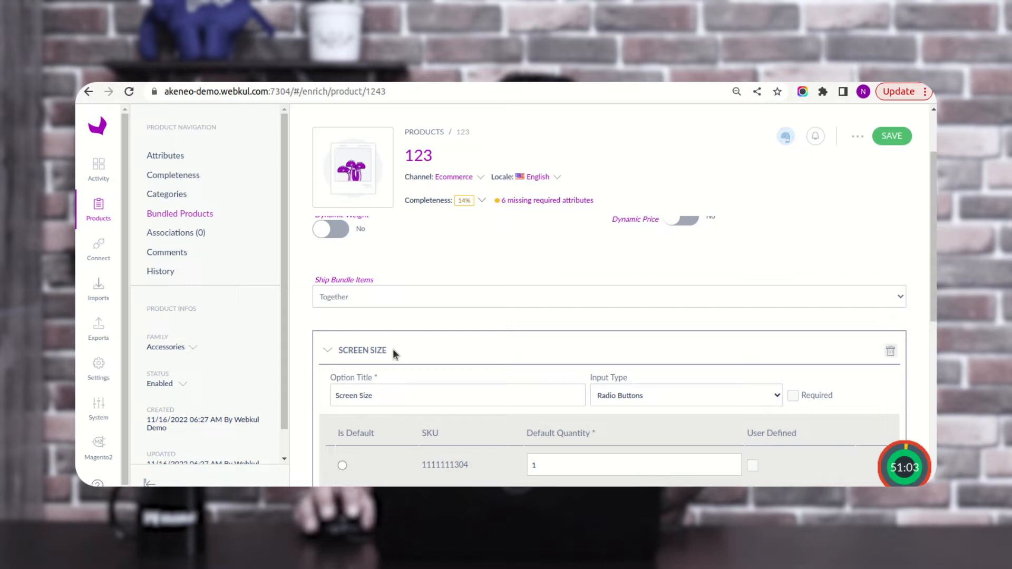
scroll(371, 364, "down", 3)
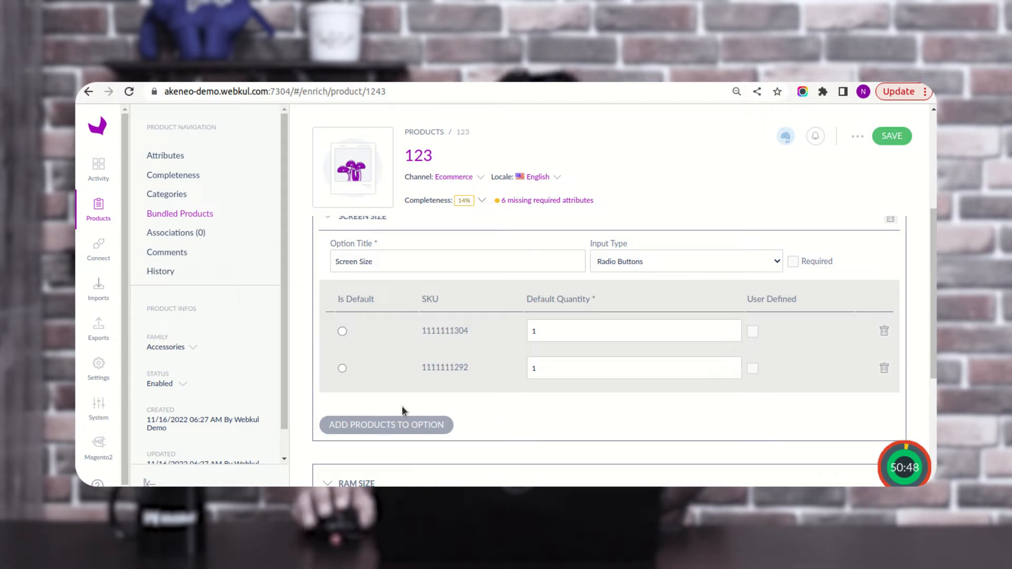
scroll(421, 406, "down", 3)
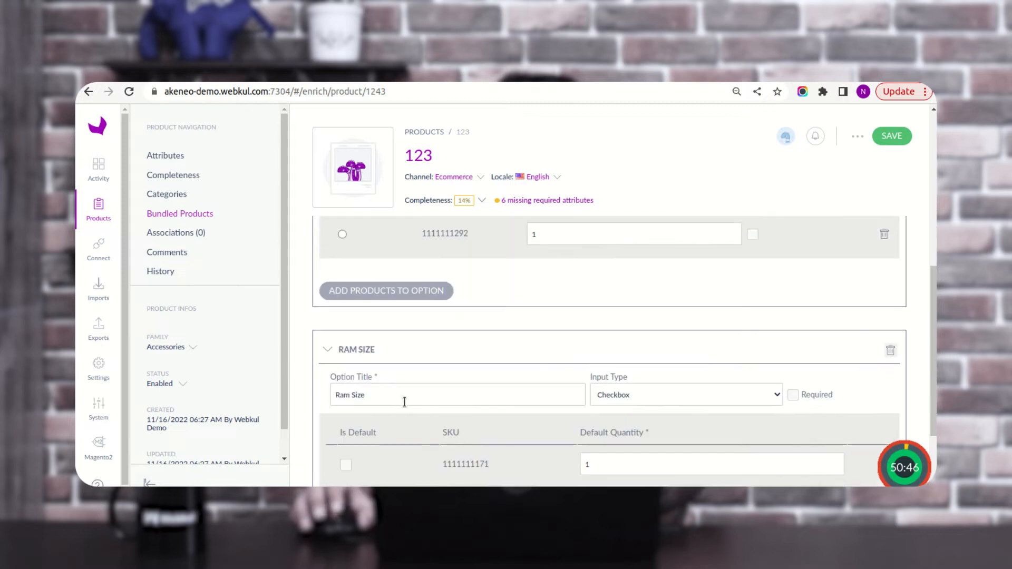
scroll(420, 406, "down", 2)
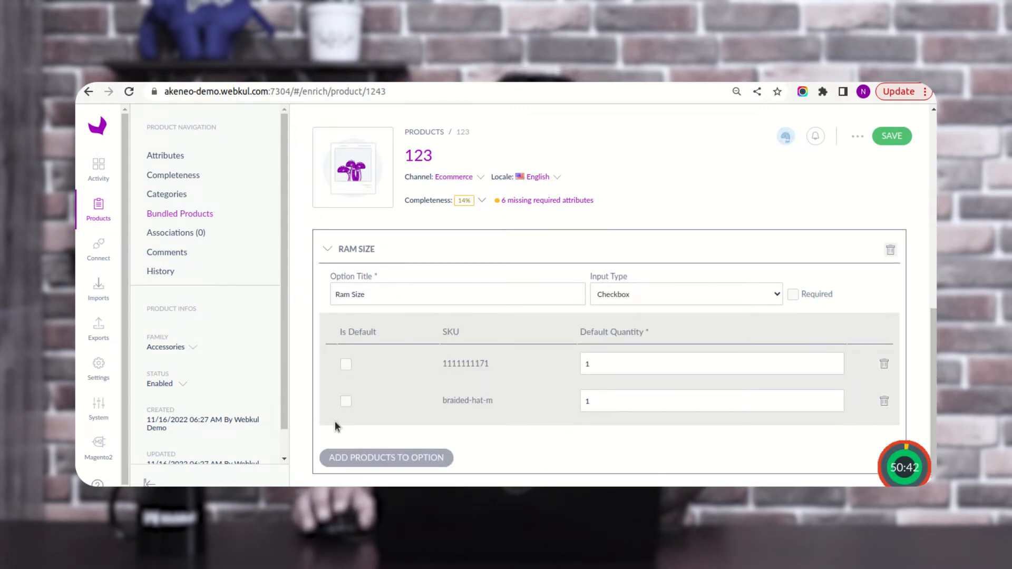
scroll(335, 422, "down", 1)
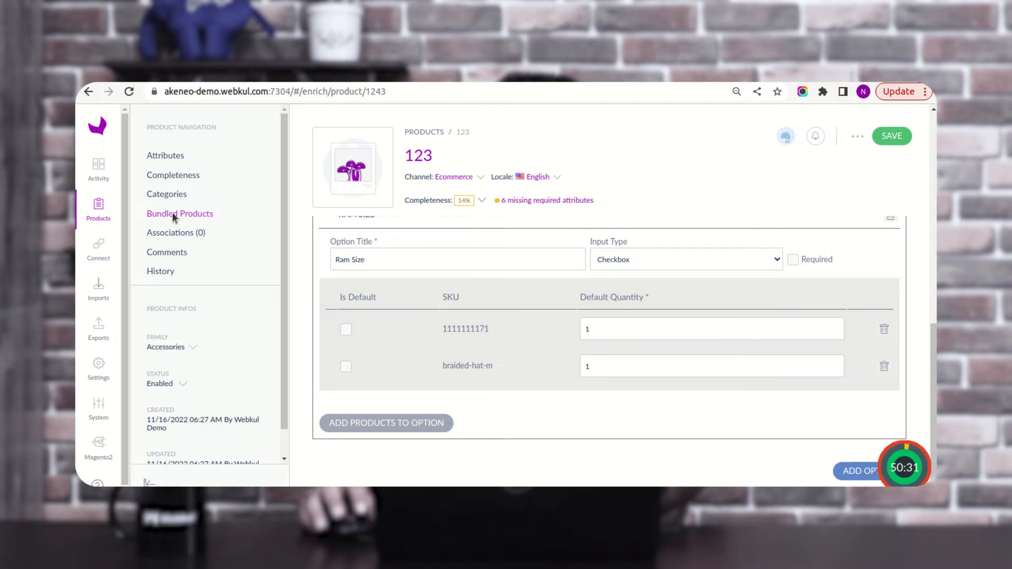
- Delete product 123 from the product list and confirm the deletion
left_click(100, 208)
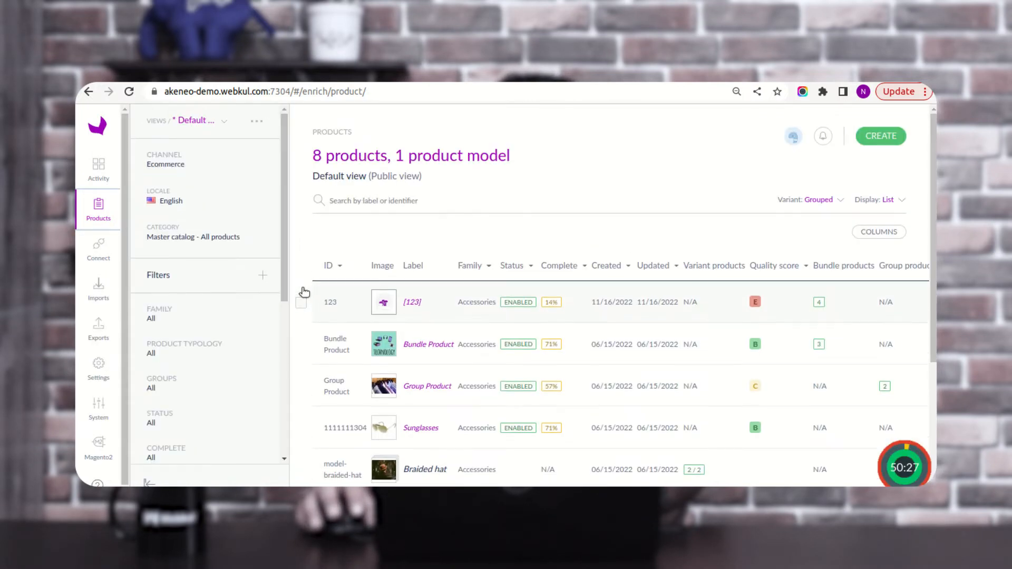
left_click(315, 302)
left_click(612, 481)
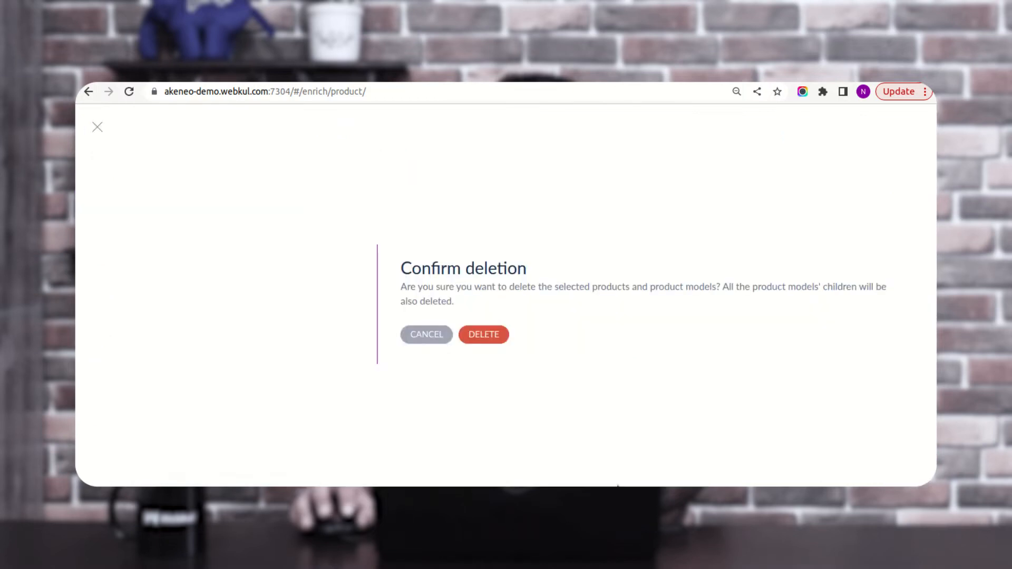
left_click(481, 337)
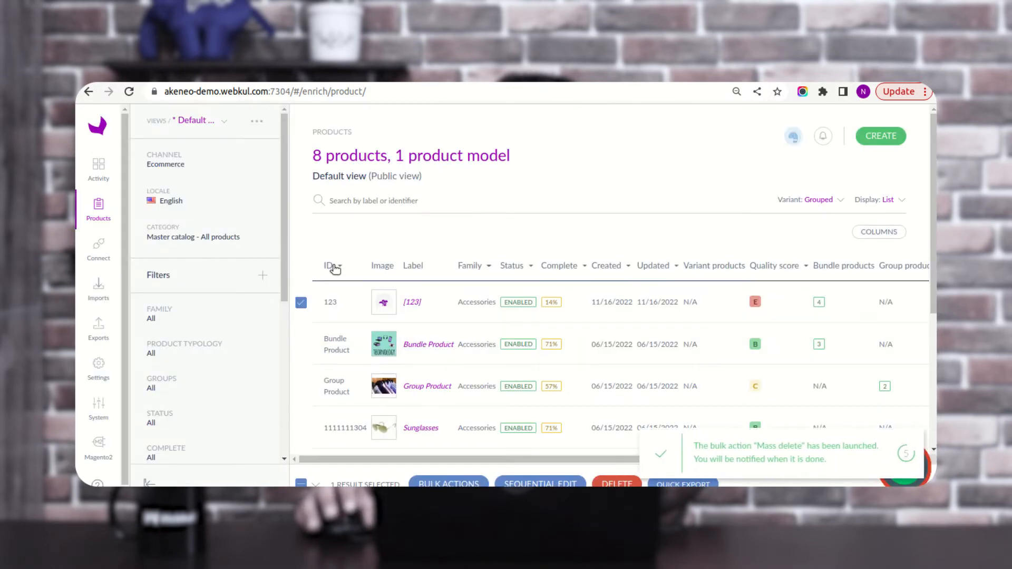
- Open the existing Bundle Product and examine its bundle settings and the Akeneo Bundle option's title and assigned products
left_click(424, 346)
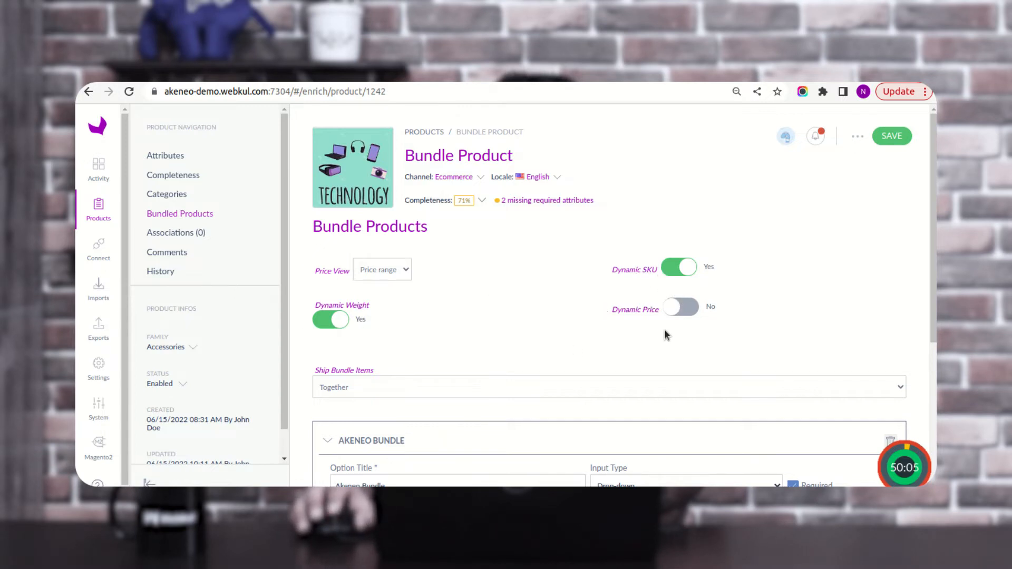
scroll(665, 330, "down", 1)
scroll(664, 330, "down", 2)
scroll(665, 330, "up", 2)
scroll(665, 324, "down", 1)
scroll(665, 323, "down", 3)
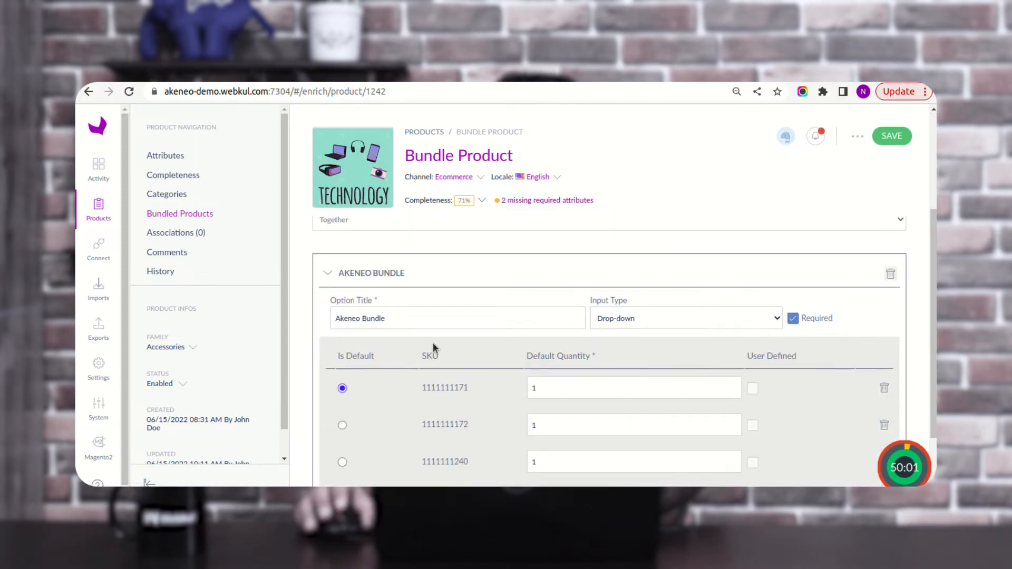
left_click_drag(342, 274, 369, 274)
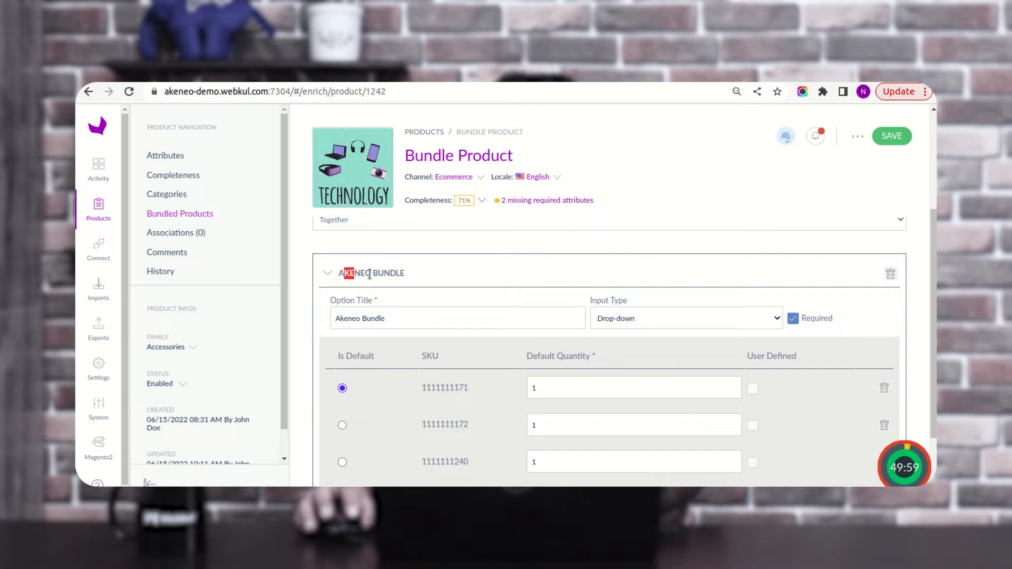
left_click(427, 321)
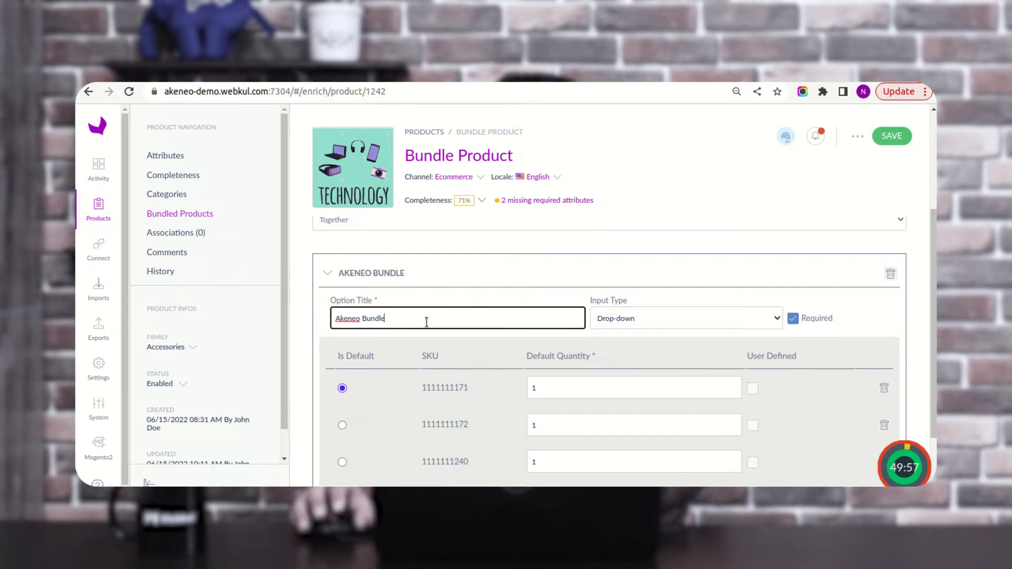
scroll(696, 330, "down", 2)
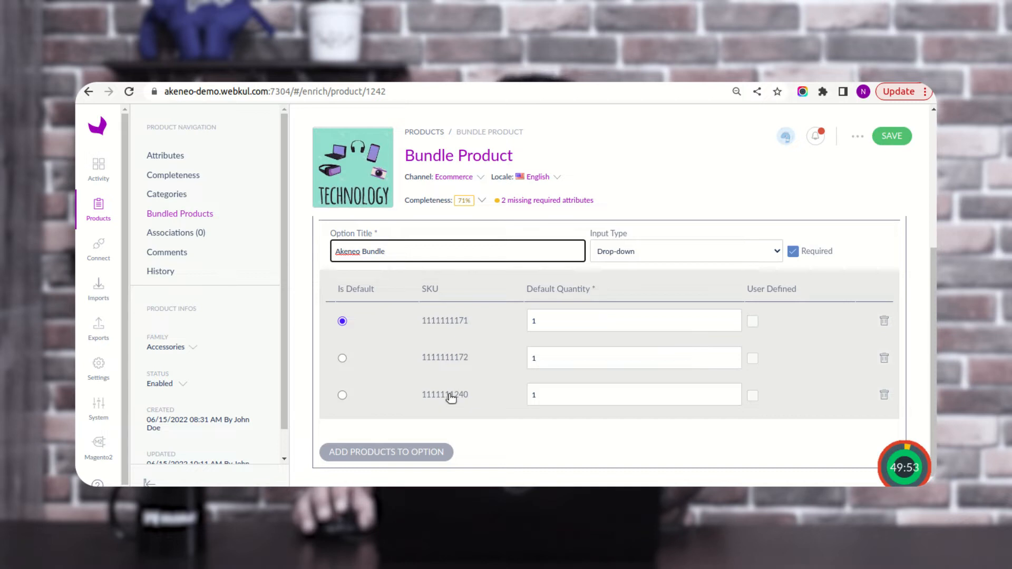
key("ctrl+a")
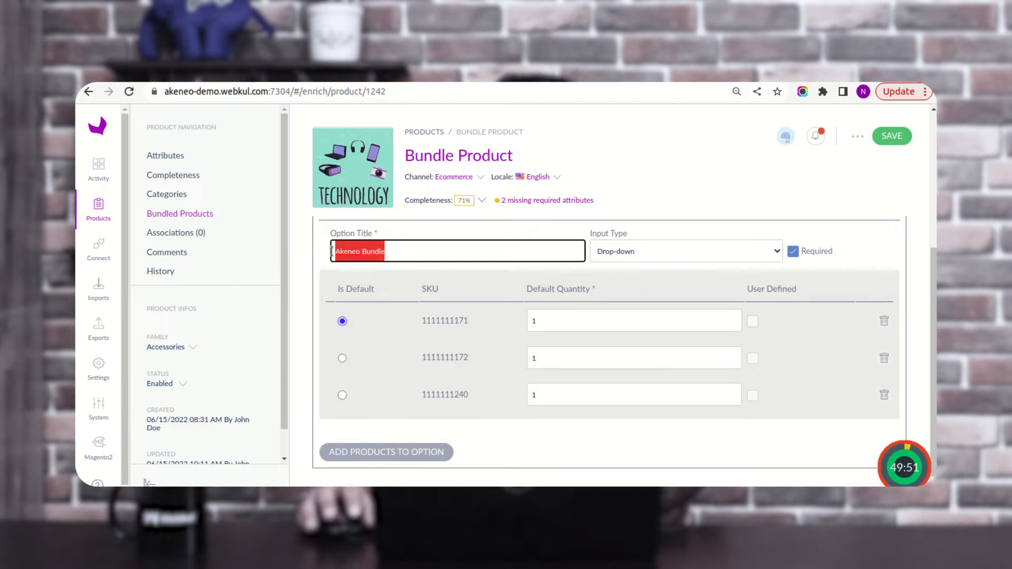
scroll(448, 412, "up", 3)
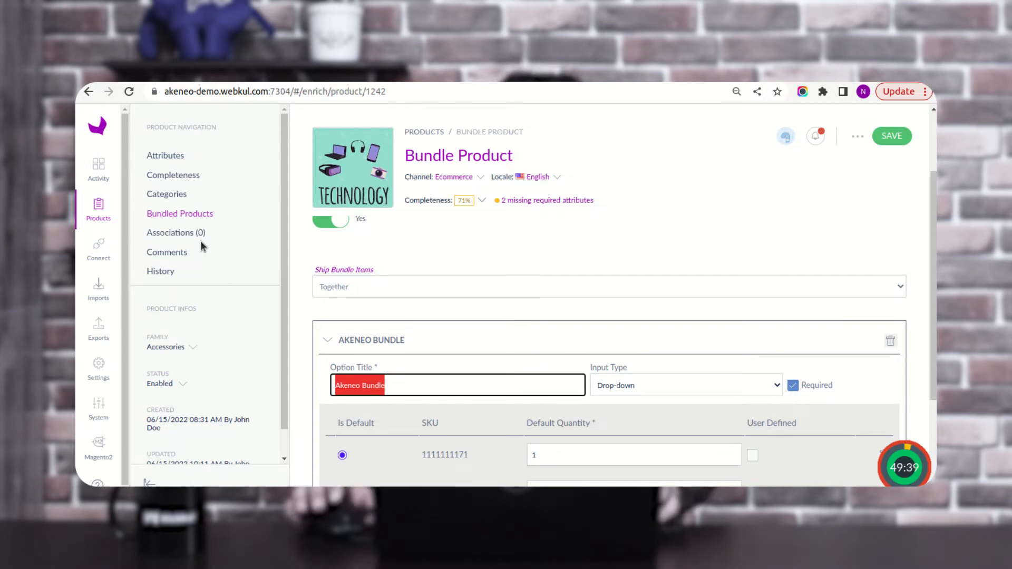
- Create a grouped product with SKU 123 in the Accessories family
left_click(97, 220)
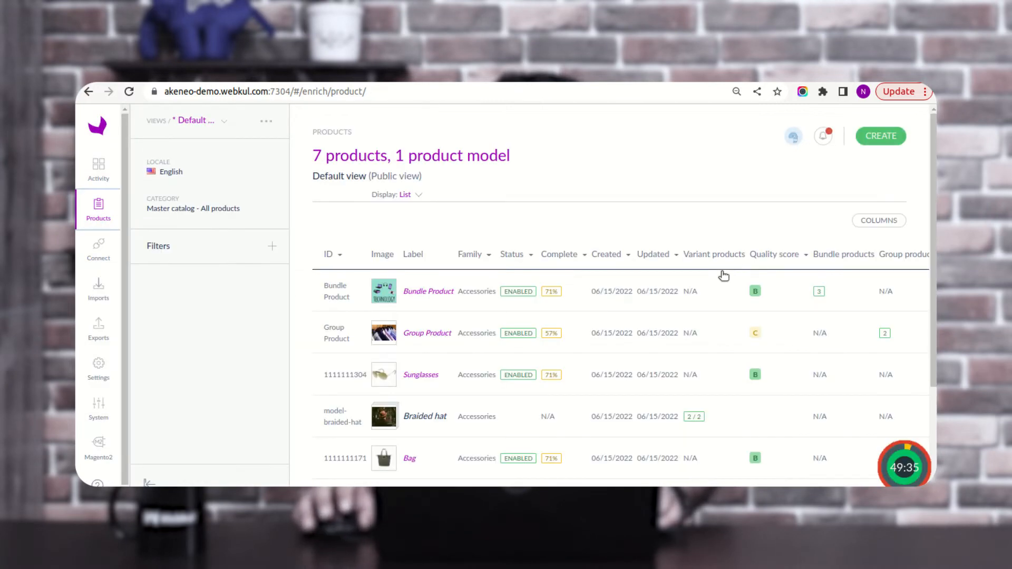
left_click(880, 137)
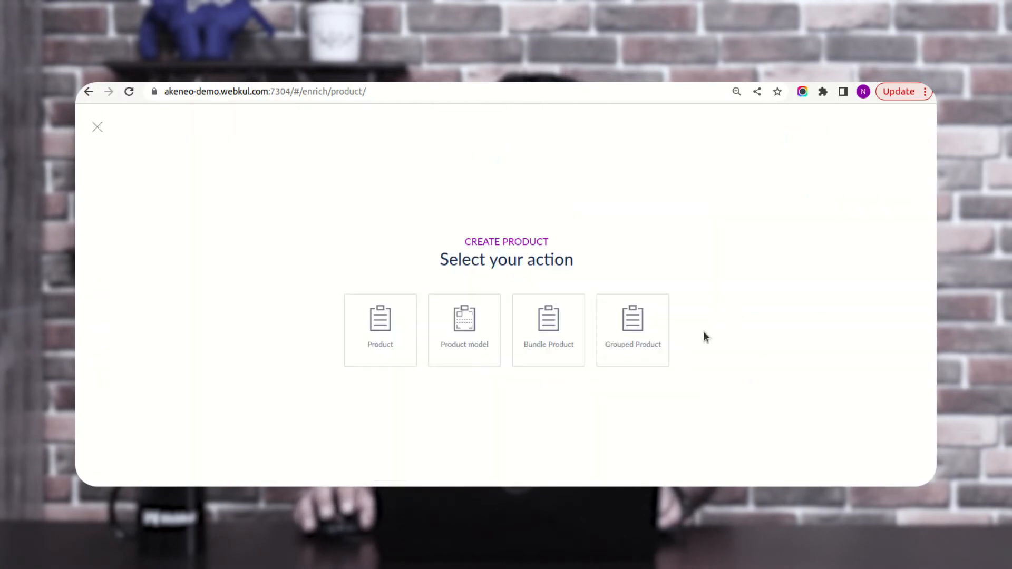
left_click(643, 327)
left_click(446, 300)
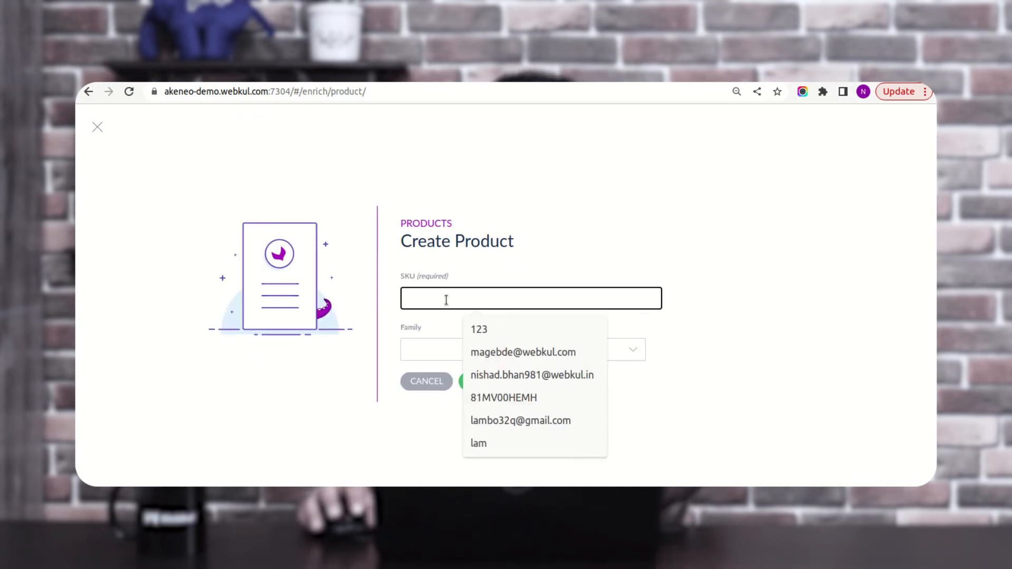
type("123")
left_click(447, 353)
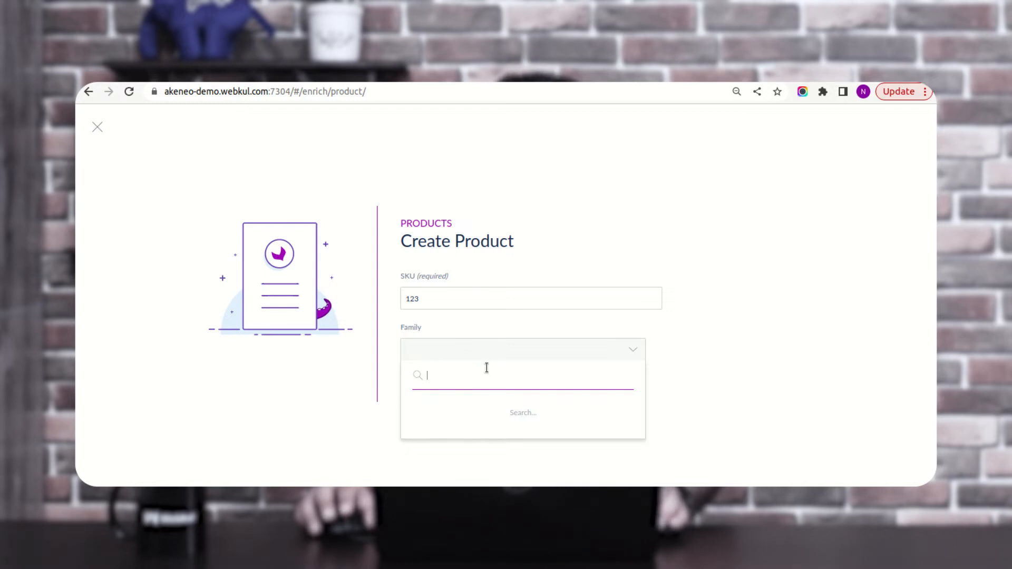
scroll(473, 294, "down", 5)
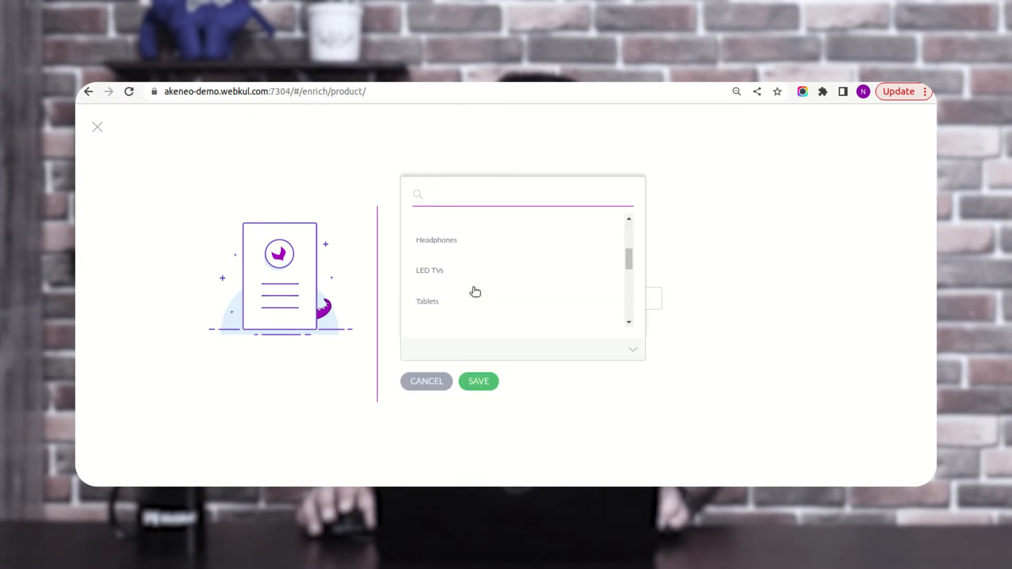
scroll(475, 291, "down", 1)
left_click(457, 288)
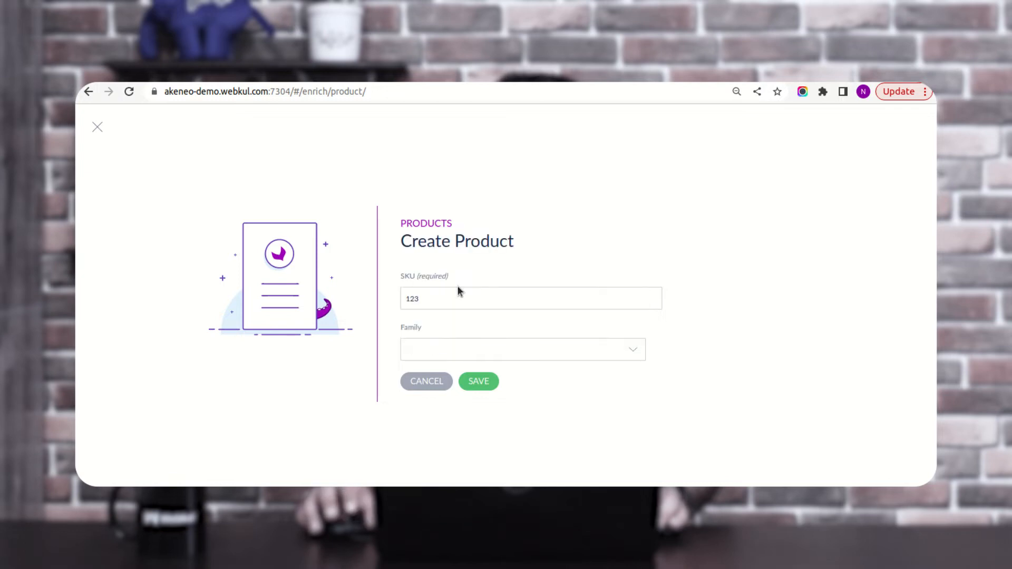
left_click(488, 387)
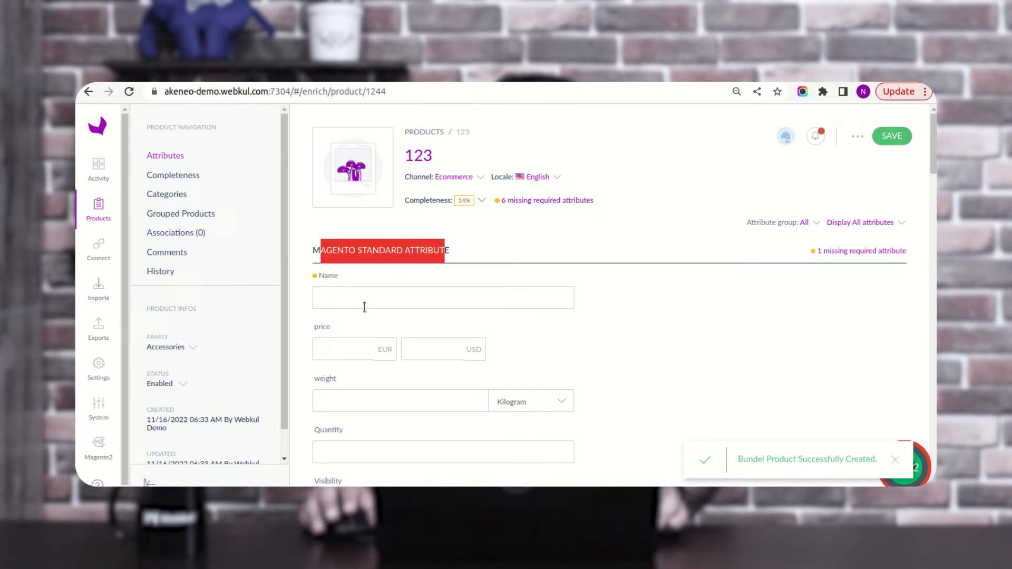
- Look through product 123's attribute fields, from the Magento standard attributes down to the variant attributes
scroll(396, 379, "down", 4)
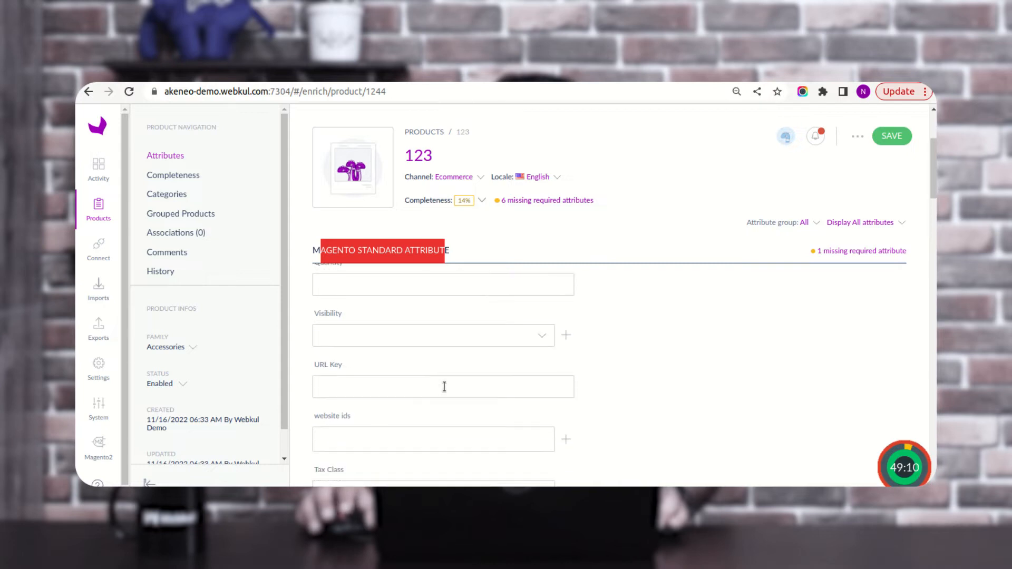
scroll(445, 387, "down", 4)
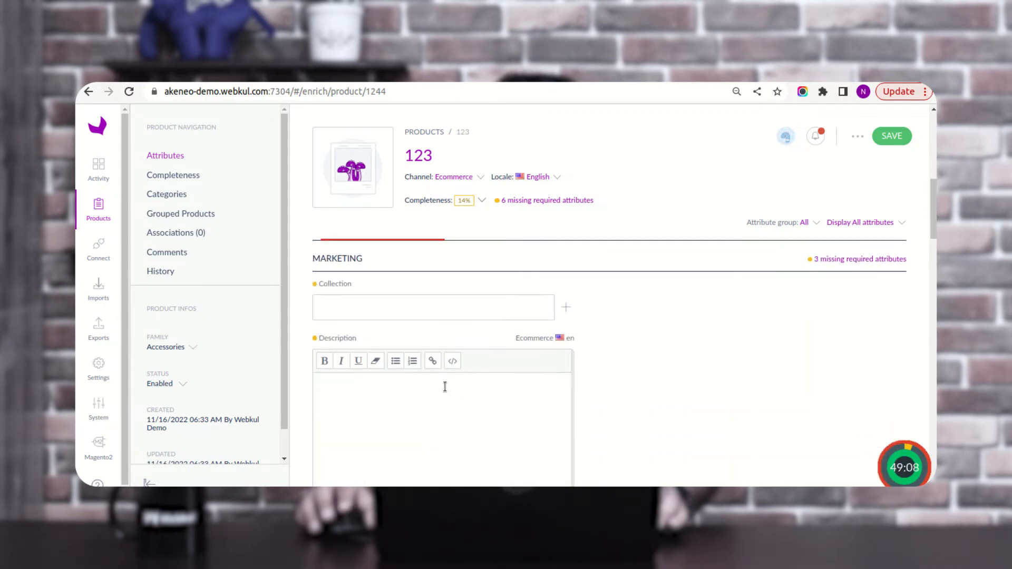
scroll(444, 386, "down", 4)
scroll(444, 391, "down", 2)
scroll(446, 386, "down", 2)
scroll(446, 386, "down", 4)
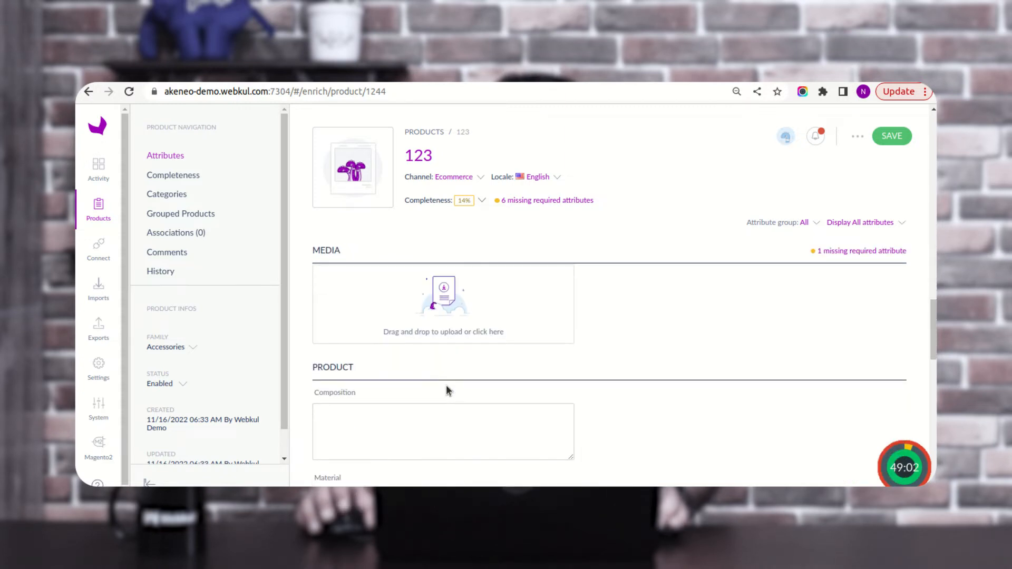
scroll(446, 389, "down", 5)
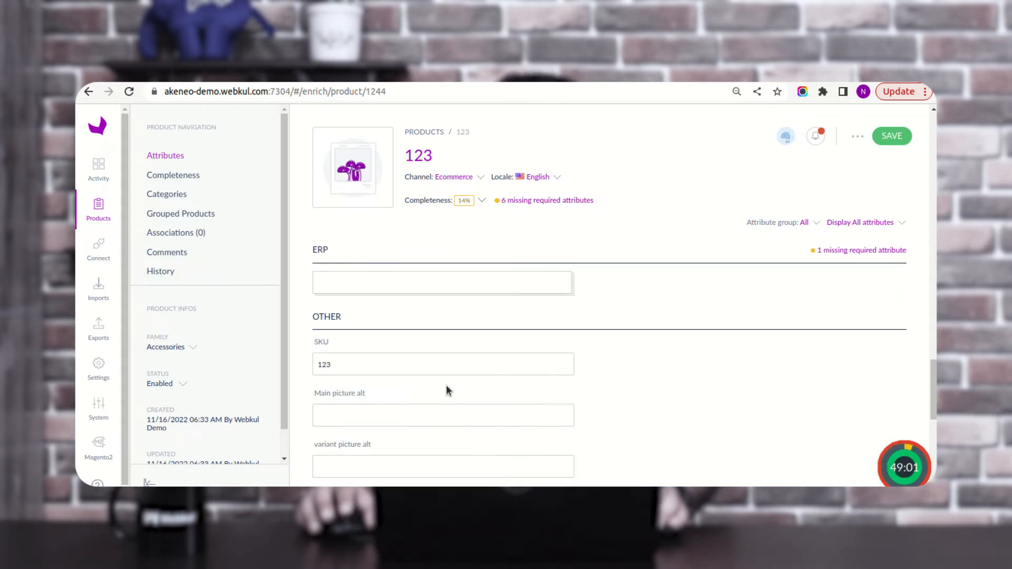
scroll(446, 386, "down", 5)
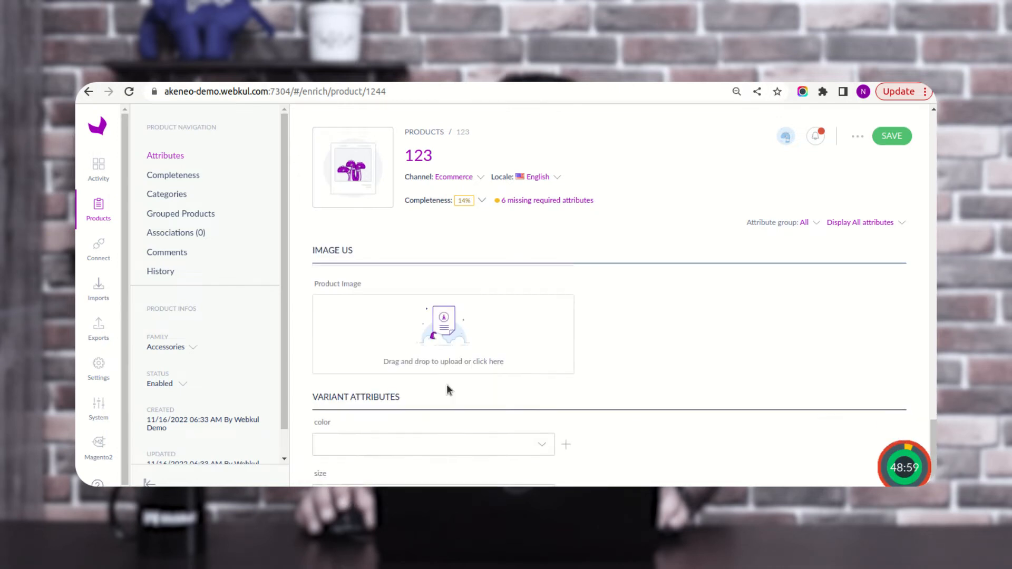
scroll(424, 375, "up", 2)
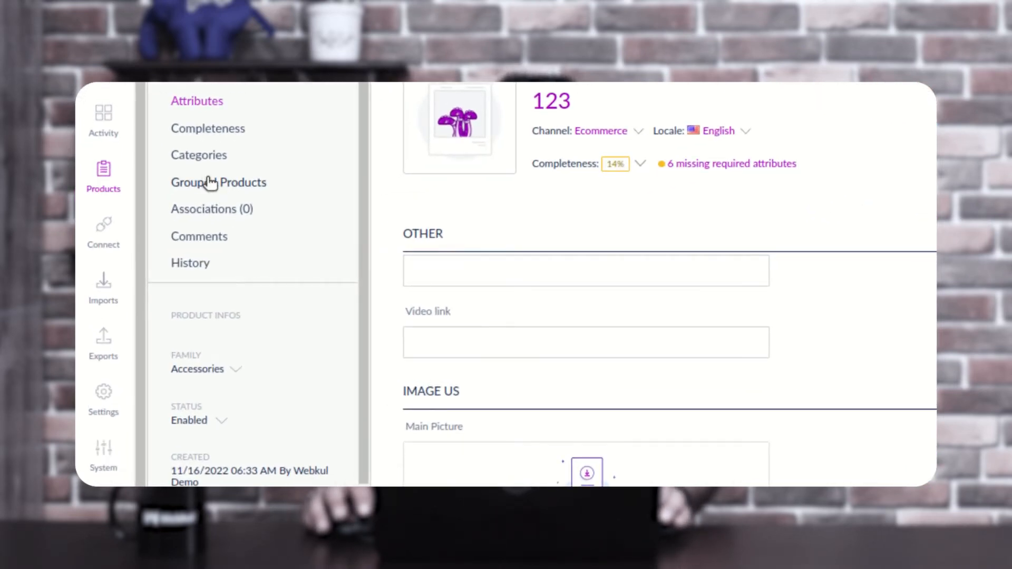
- Add the Hat, Scarf and Sunglasses products to the group of product 123 and confirm the selection
left_click(219, 186)
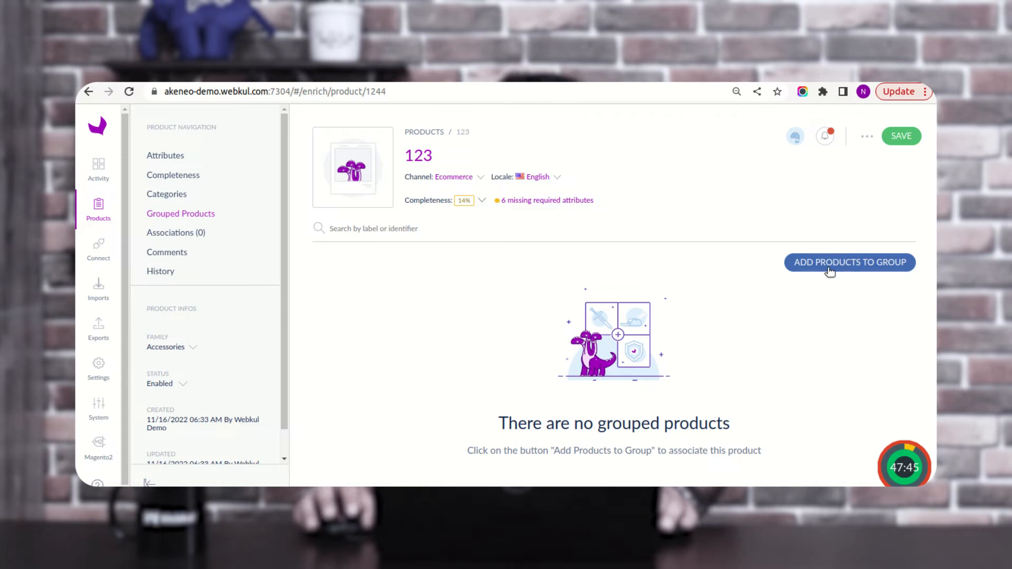
left_click(856, 268)
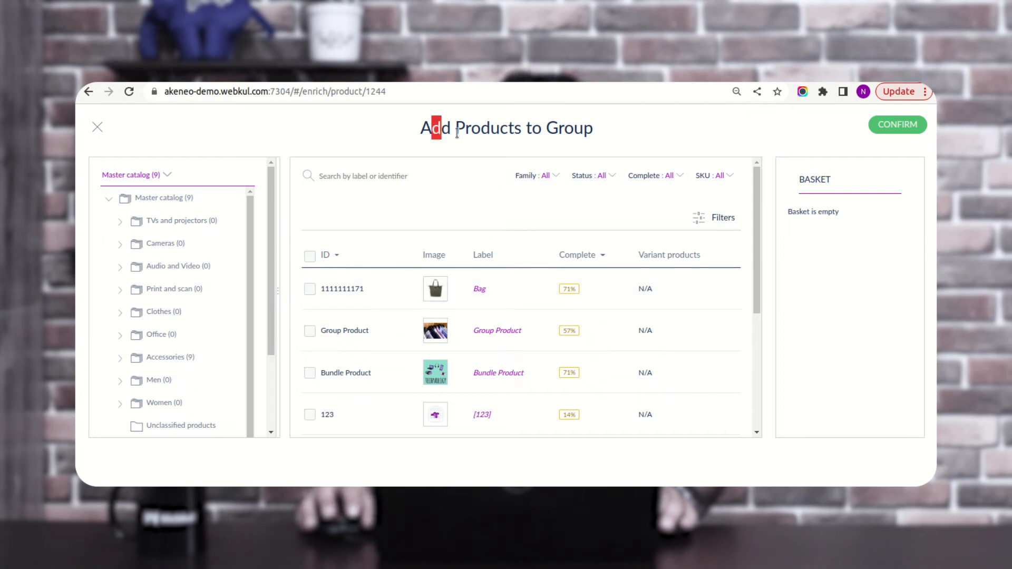
left_click_drag(457, 133, 606, 138)
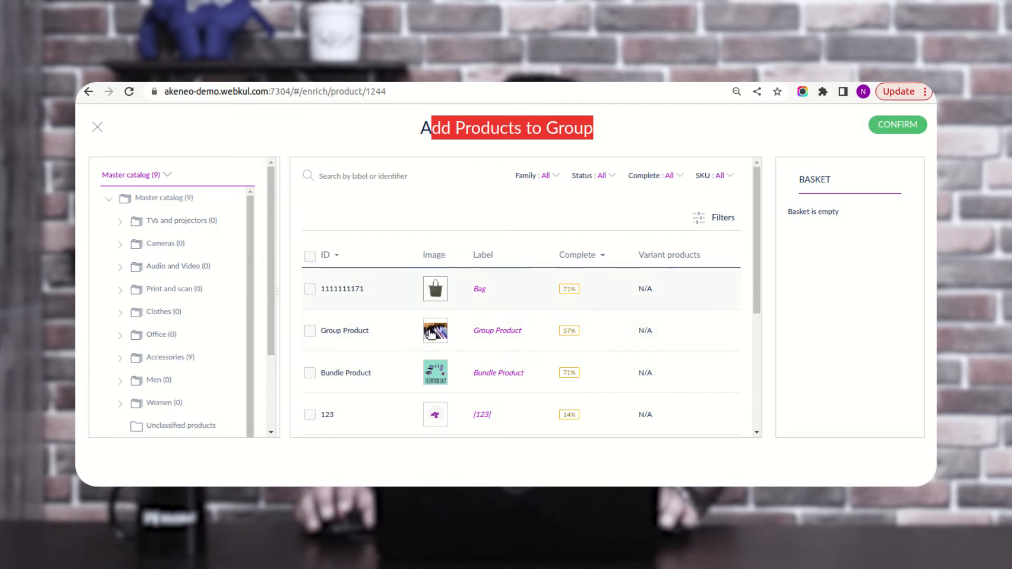
scroll(456, 363, "down", 3)
scroll(462, 377, "down", 2)
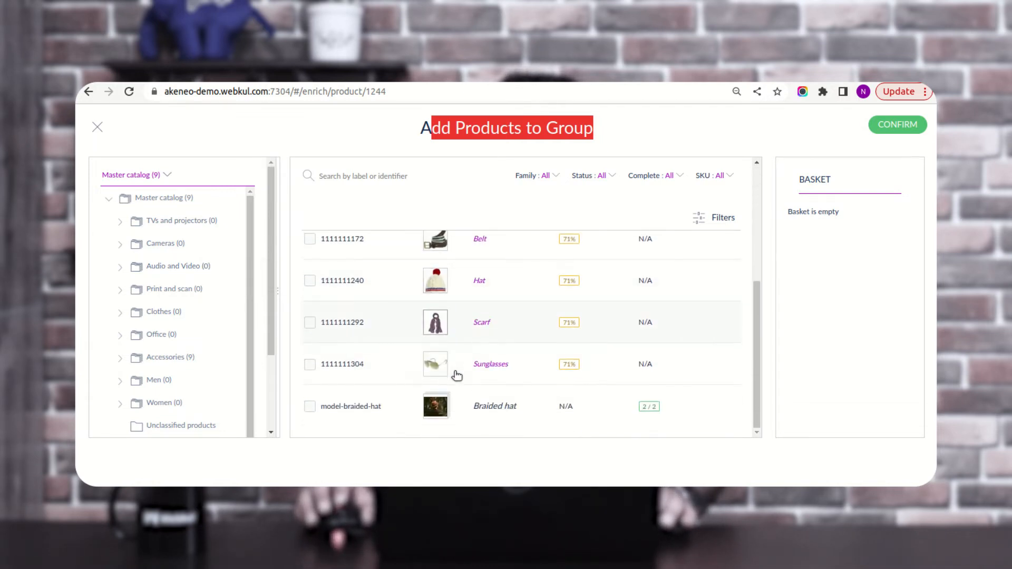
left_click(310, 367)
left_click(309, 322)
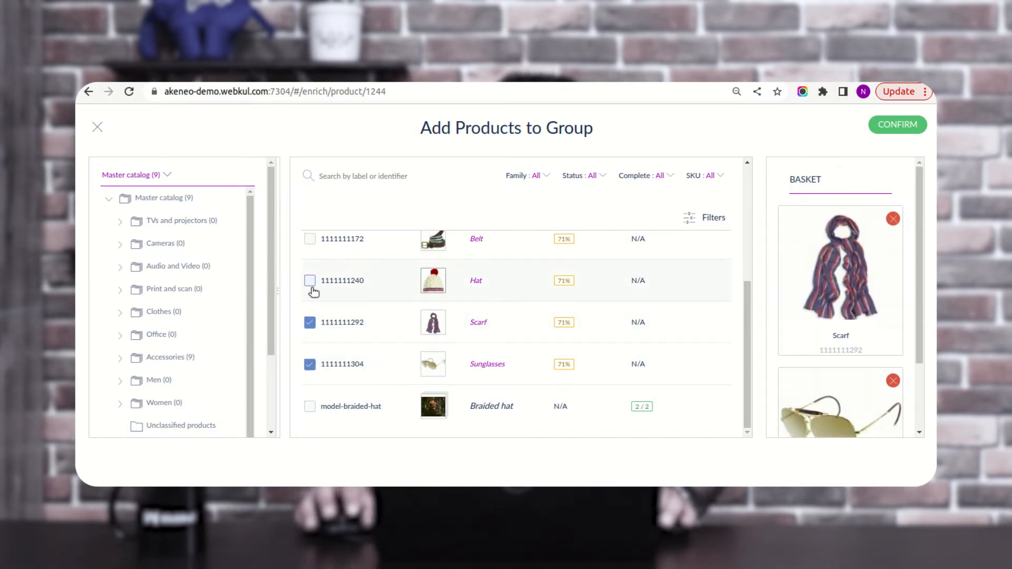
left_click(310, 280)
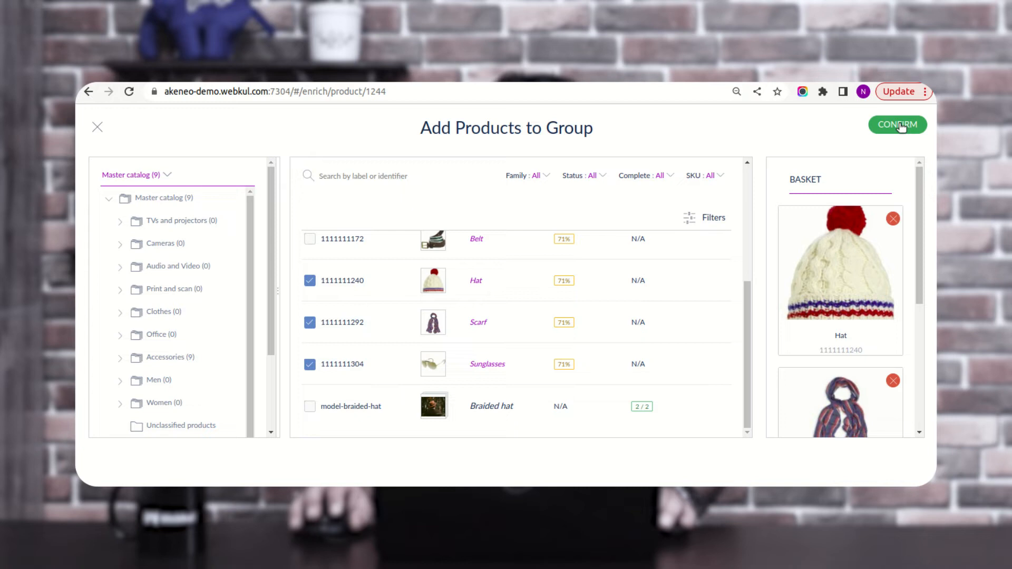
left_click_drag(920, 202, 926, 174)
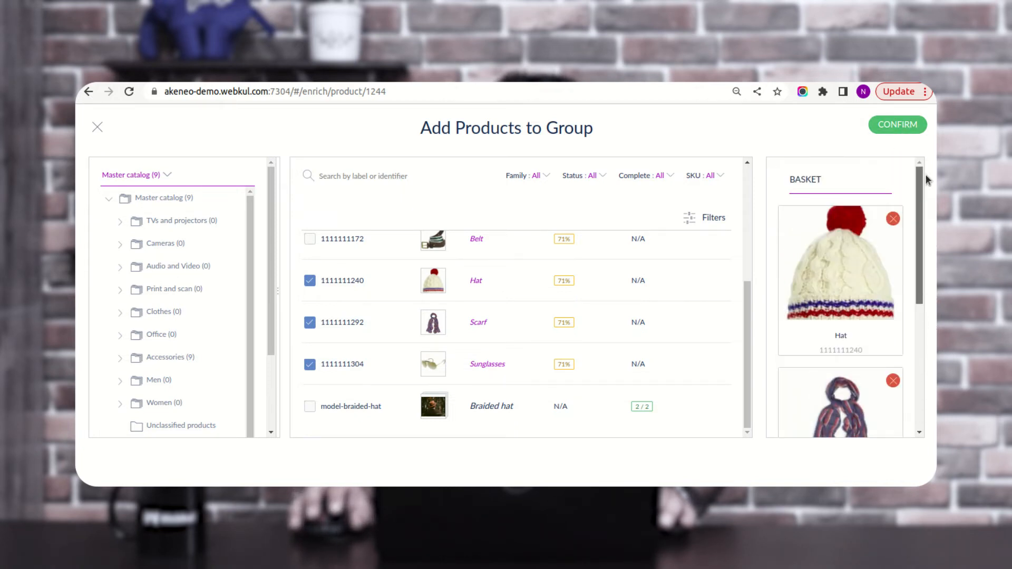
left_click(899, 125)
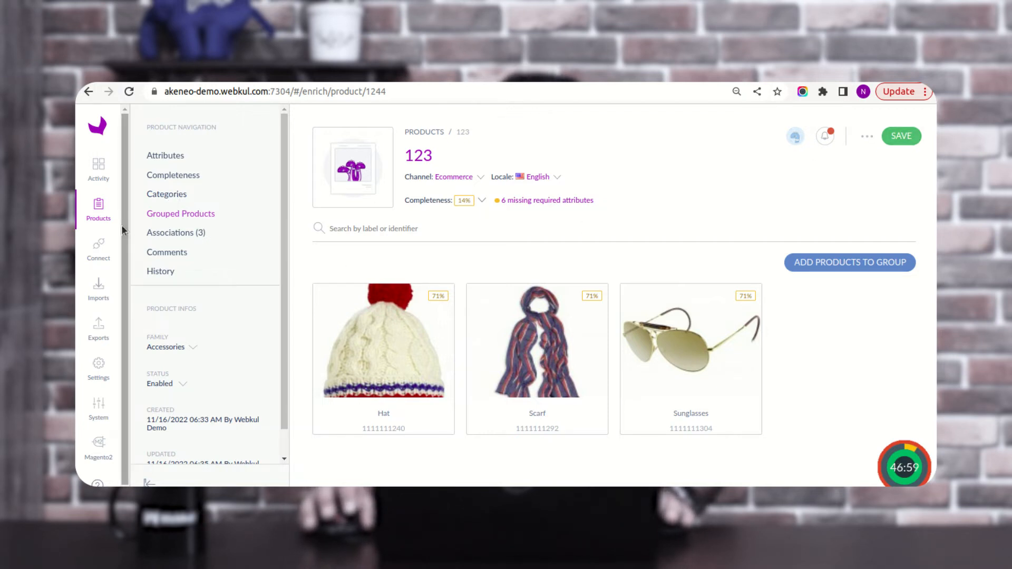
- Delete the grouped product 123 from the product list and confirm the deletion
left_click(105, 210)
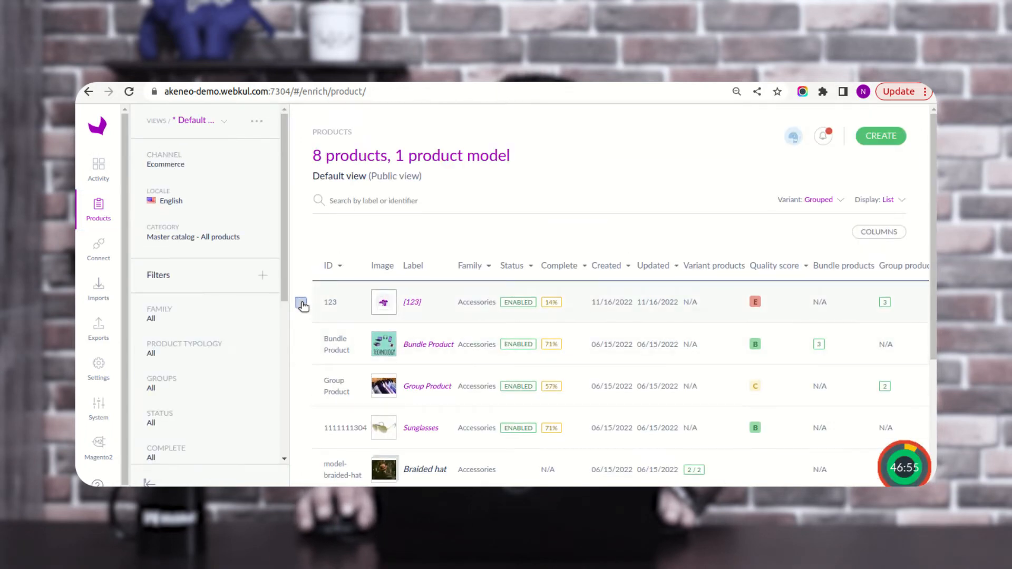
left_click(302, 304)
left_click(614, 482)
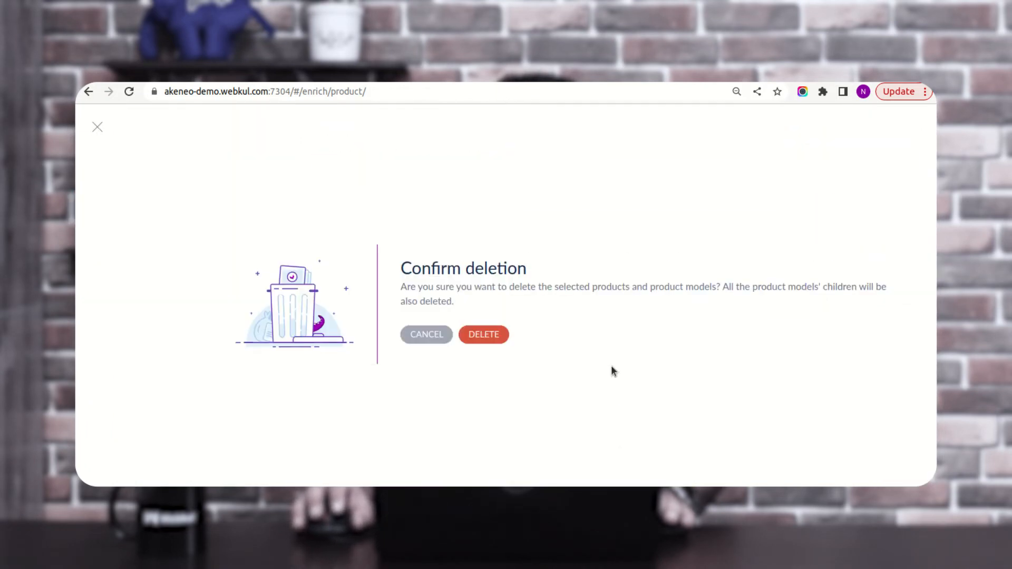
left_click(494, 336)
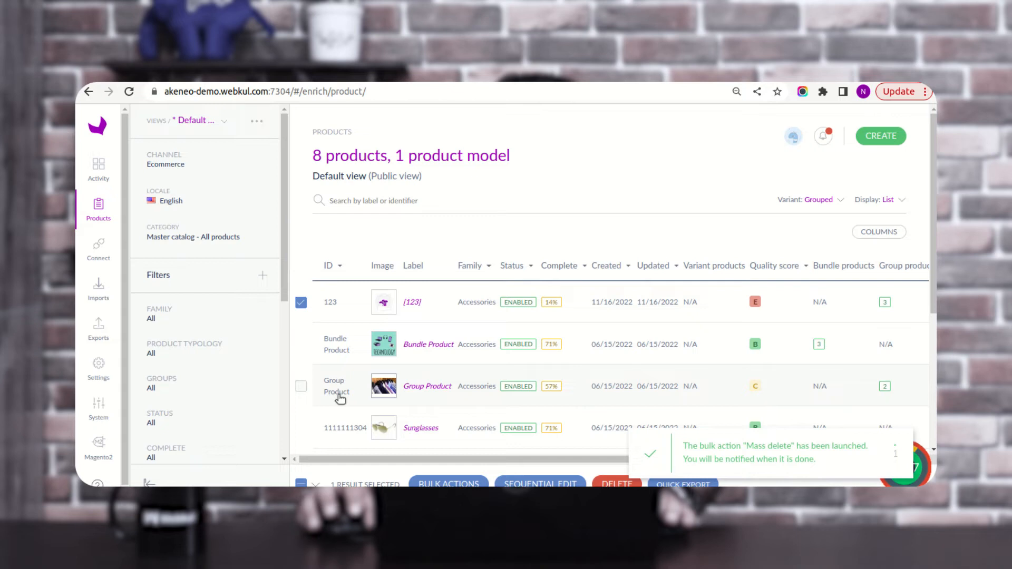
- Open the existing Group Product and examine its attribute values, from the Magento standard attributes down to the variant attributes
left_click(431, 389)
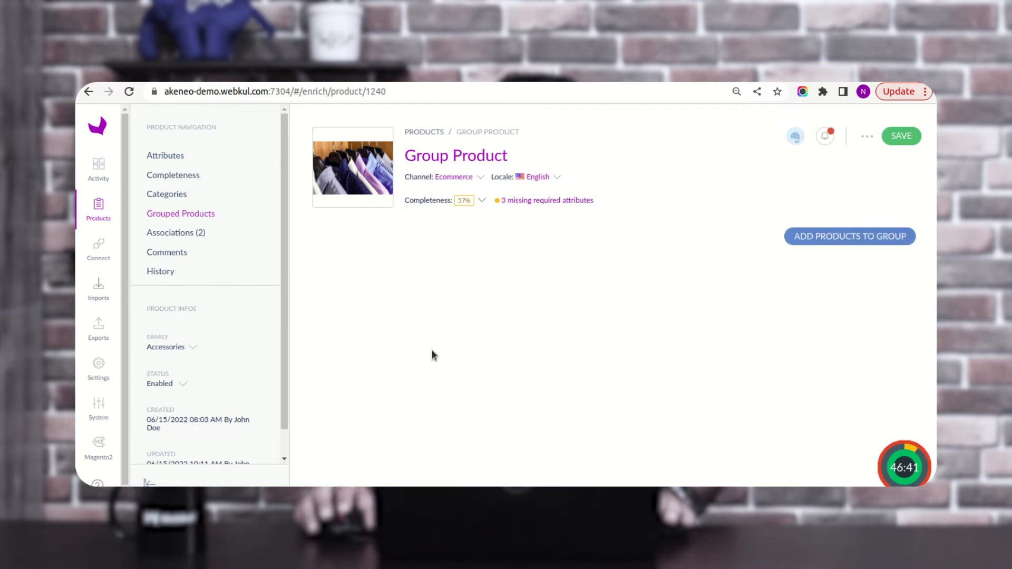
left_click(178, 157)
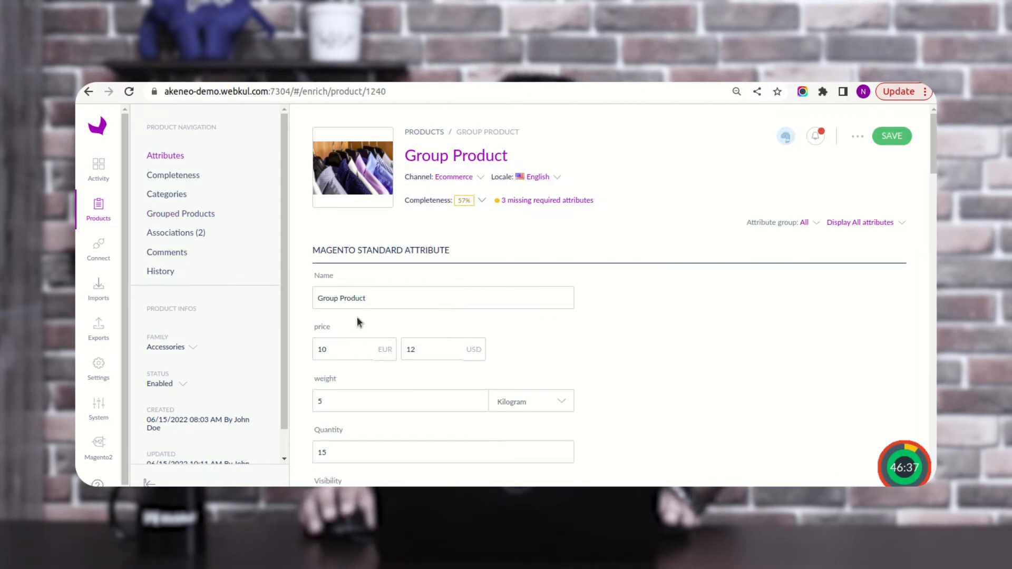
scroll(396, 379, "down", 4)
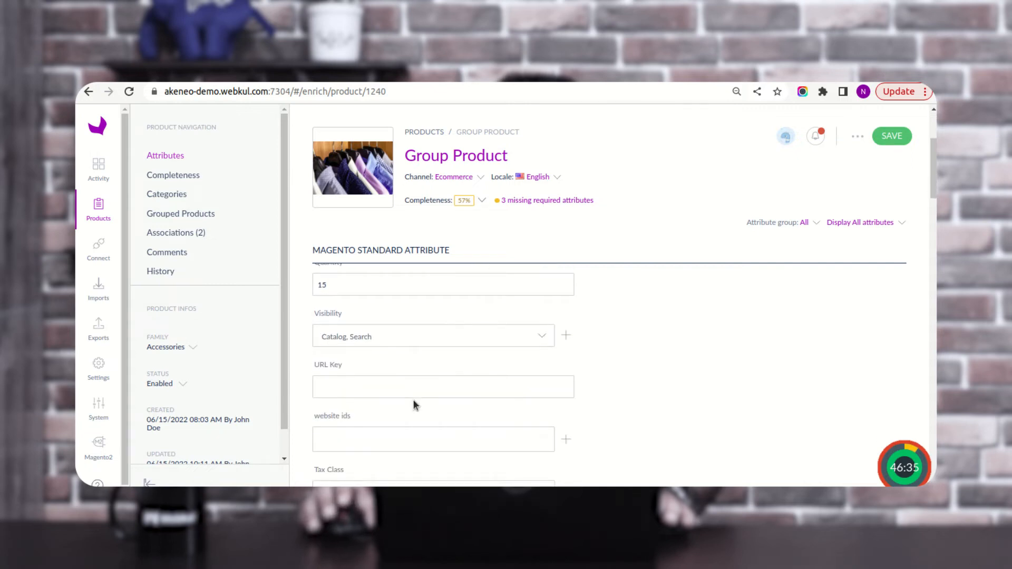
scroll(435, 437, "down", 8)
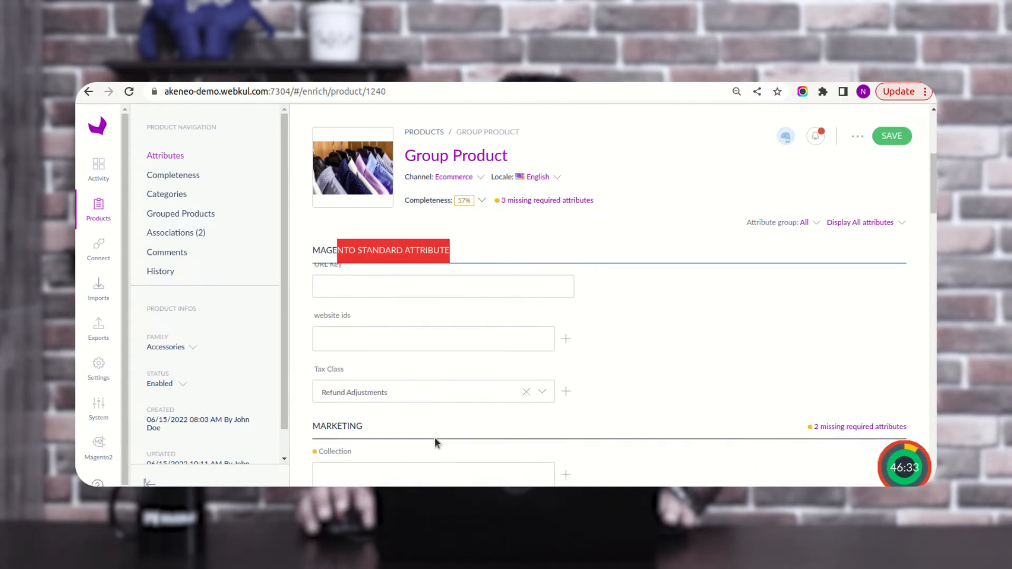
scroll(438, 441, "down", 8)
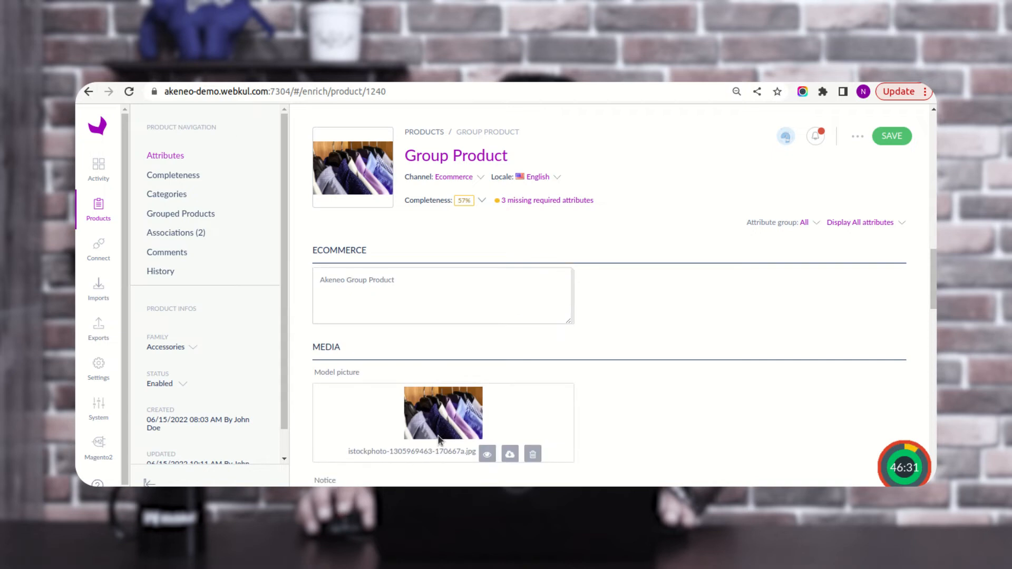
scroll(438, 435, "down", 5)
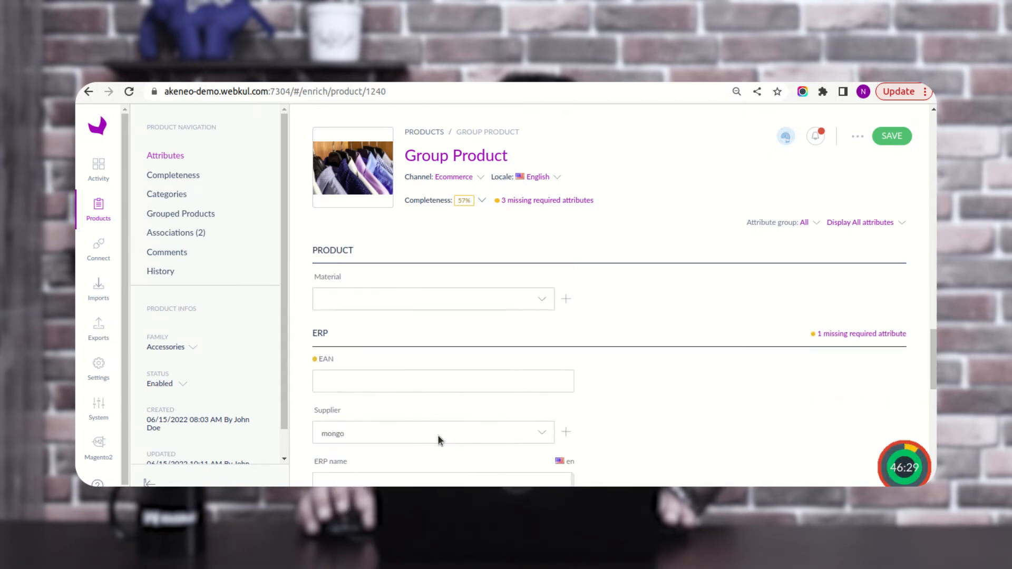
scroll(437, 435, "down", 2)
scroll(439, 435, "down", 3)
scroll(439, 437, "down", 5)
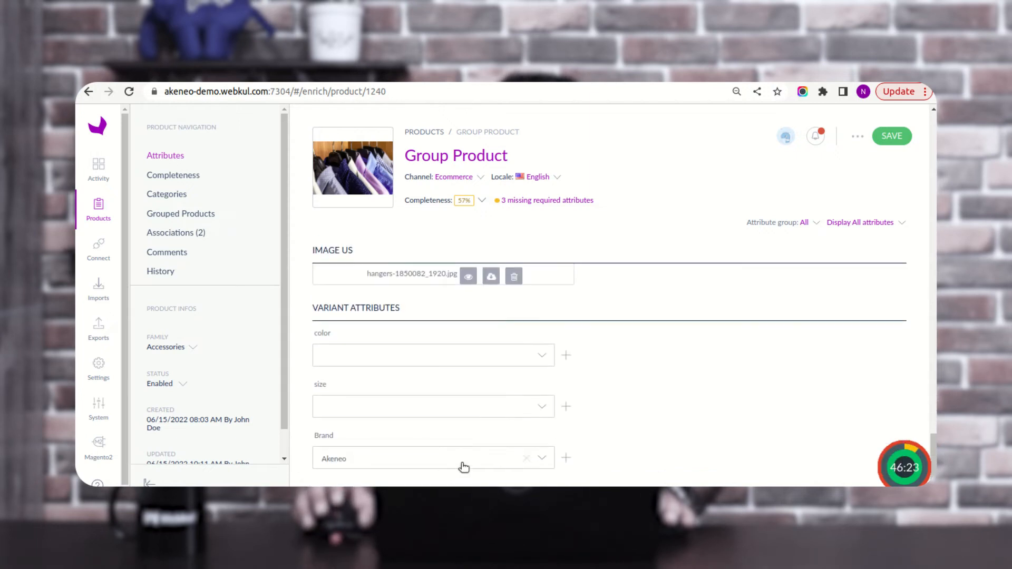
- Check the Group Product's assigned categories and grouped products, and return to the product list
left_click(158, 195)
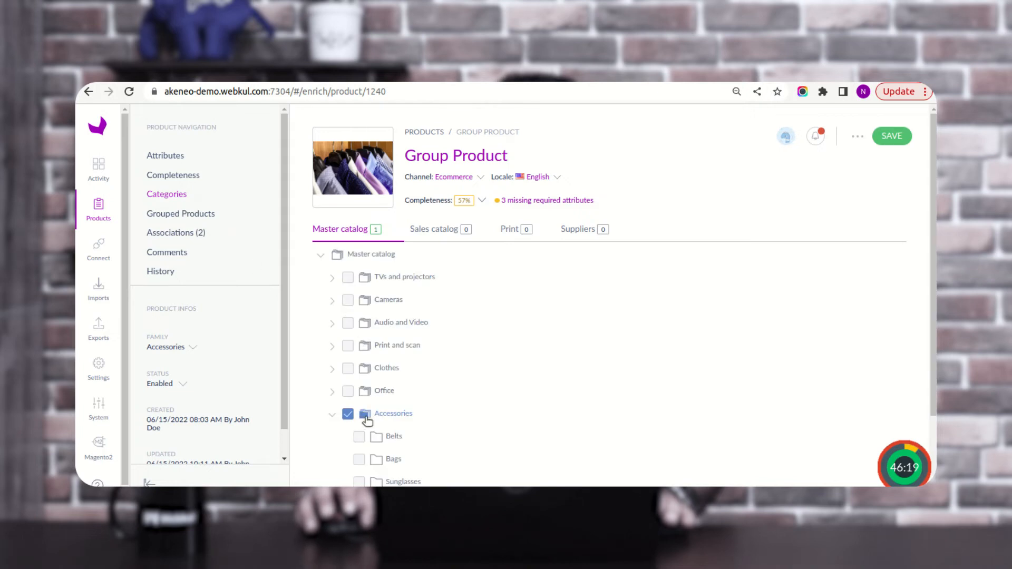
left_click(183, 220)
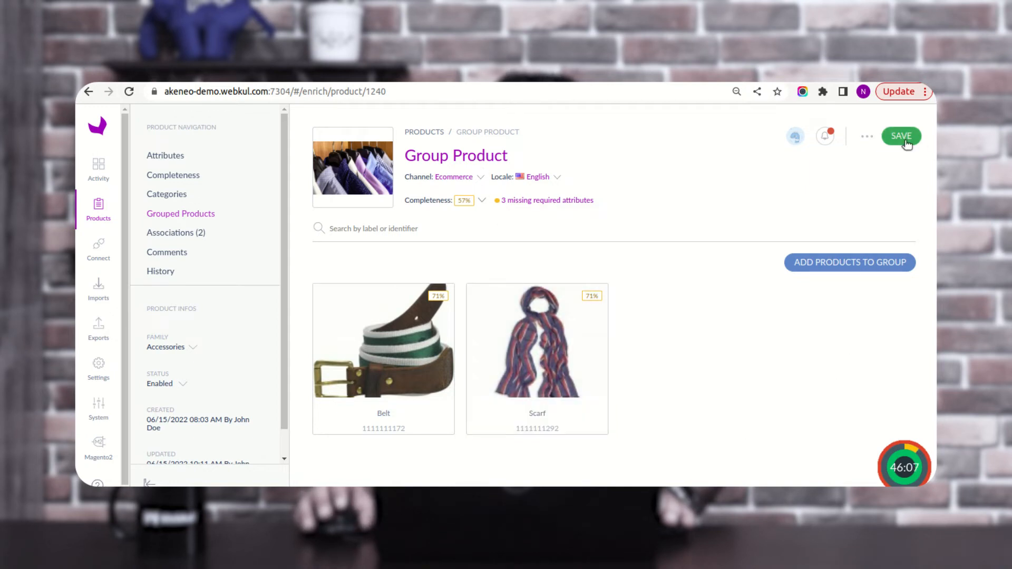
left_click(109, 214)
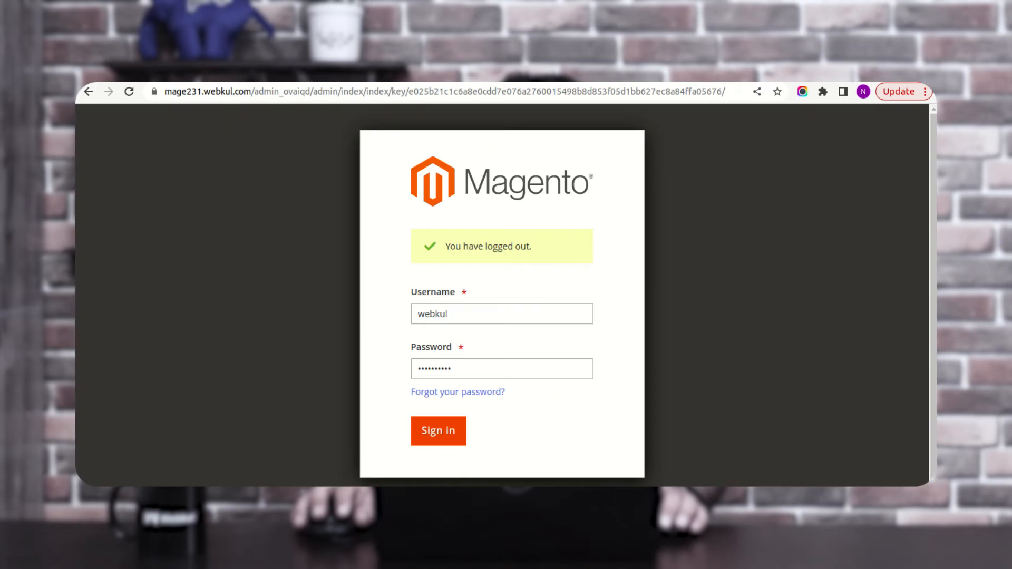
- Switch to the Magento admin, sign in with the prefilled credentials and open the catalog's product list
left_click(447, 430)
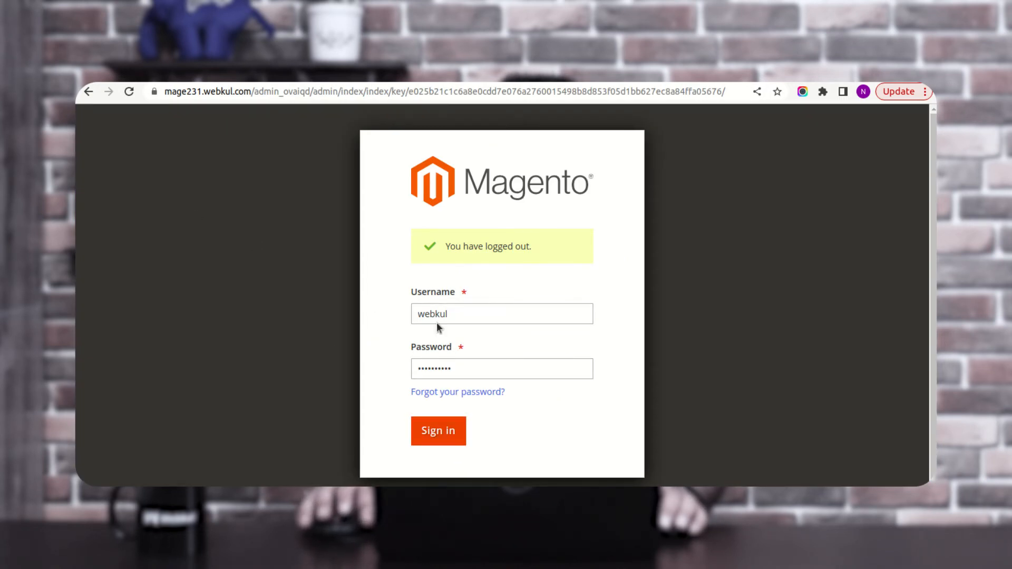
left_click(432, 433)
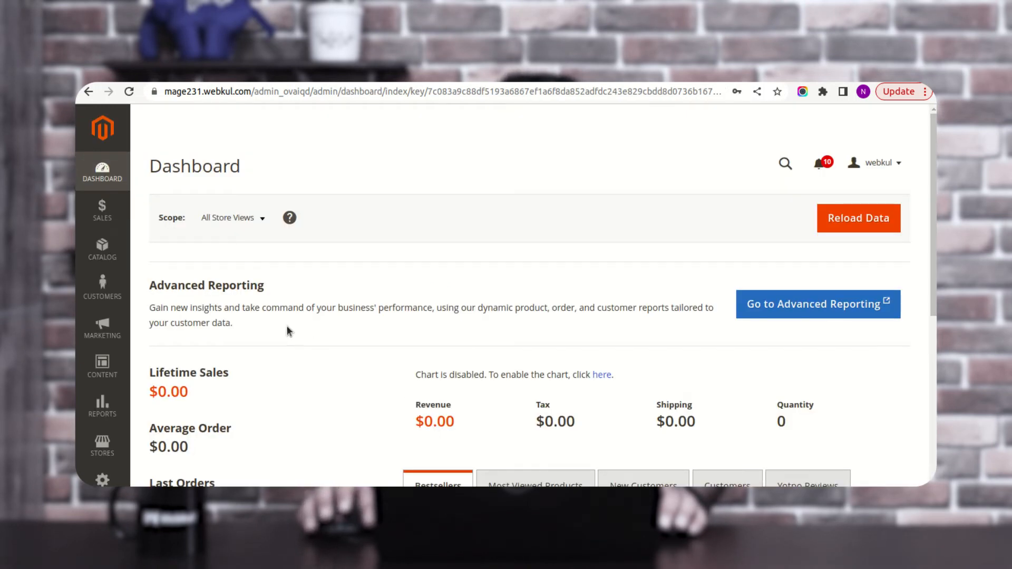
left_click(105, 257)
left_click(186, 183)
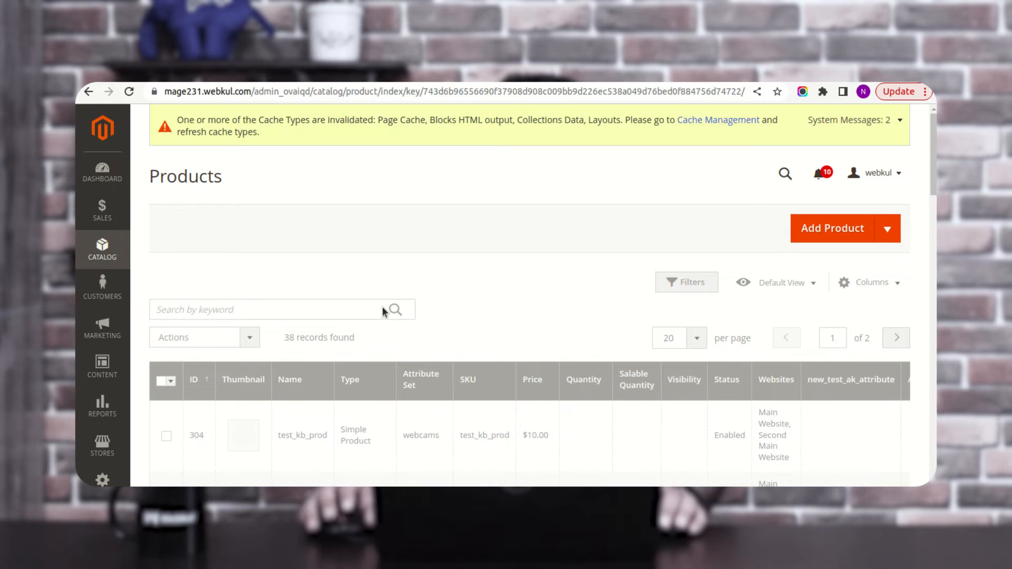
- Look through the Magento product list, checking product names, types, SKUs and quantities, and return to its beginning
scroll(530, 317, "down", 3)
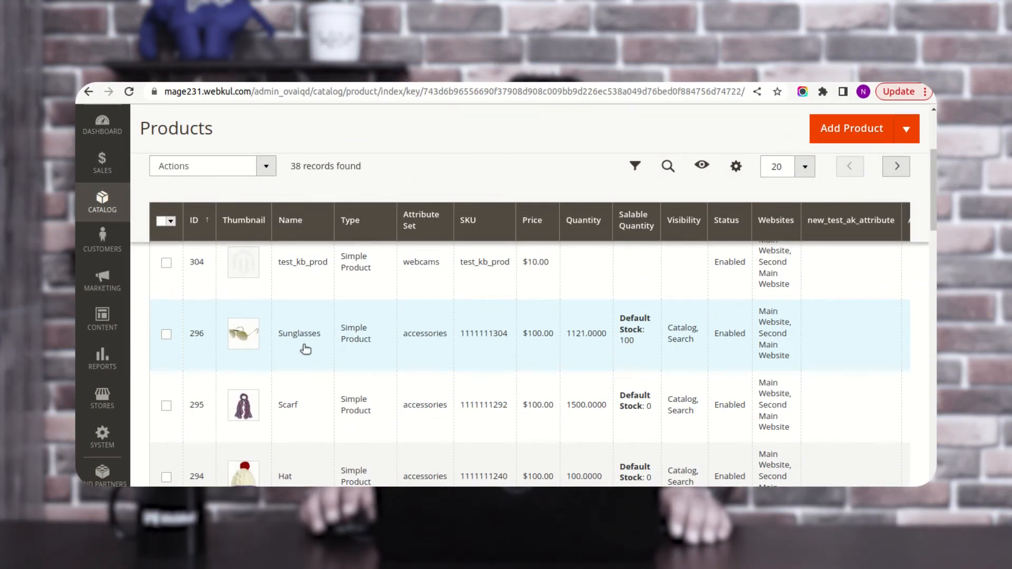
scroll(313, 409, "down", 5)
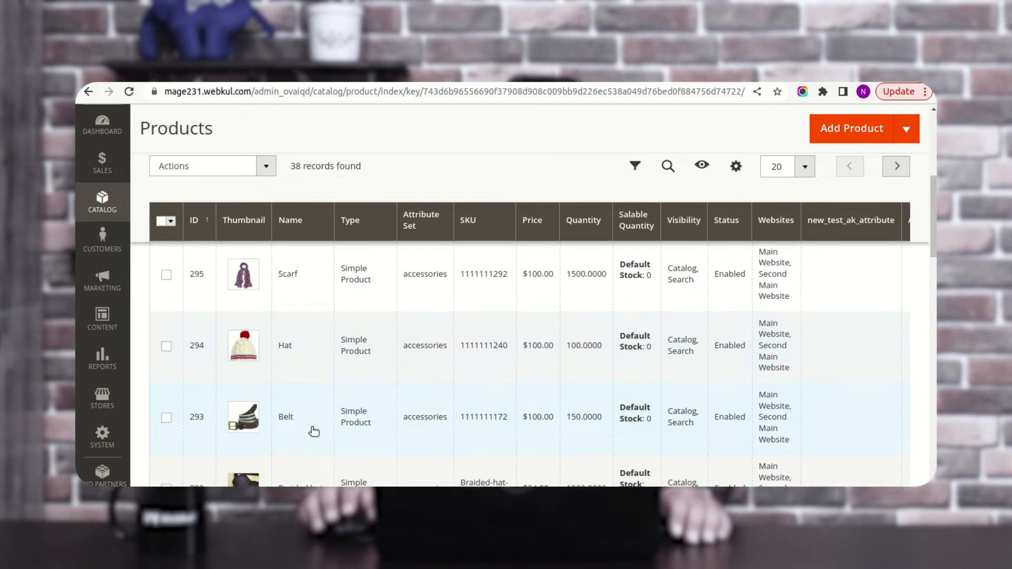
scroll(313, 432, "down", 4)
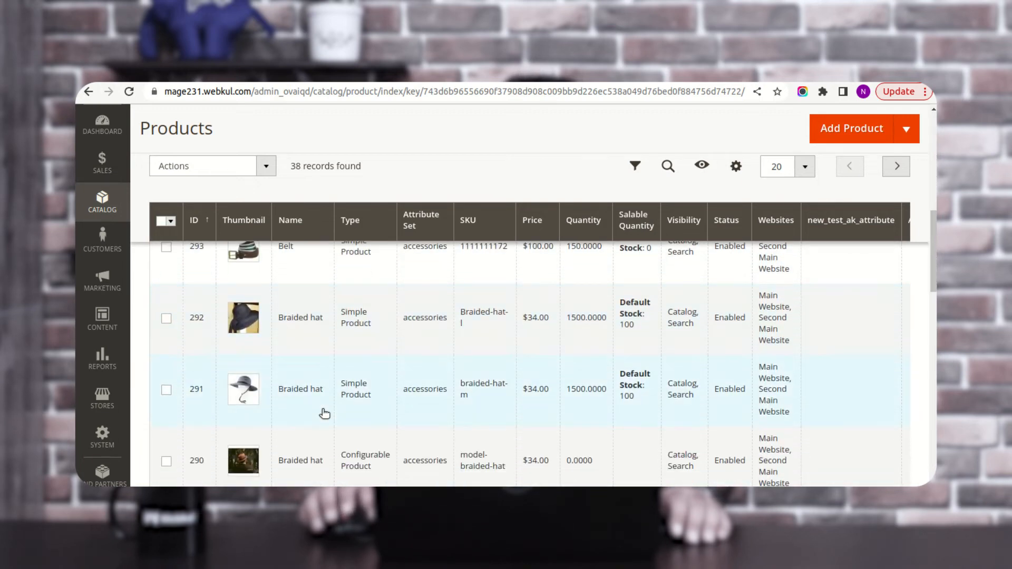
scroll(325, 417, "down", 3)
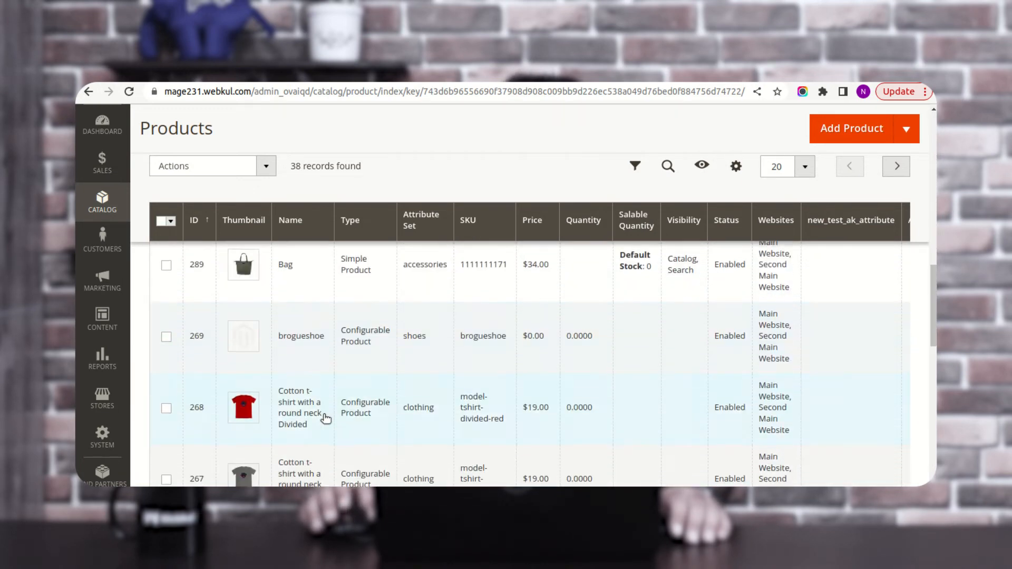
scroll(332, 406, "up", 5)
scroll(335, 397, "up", 8)
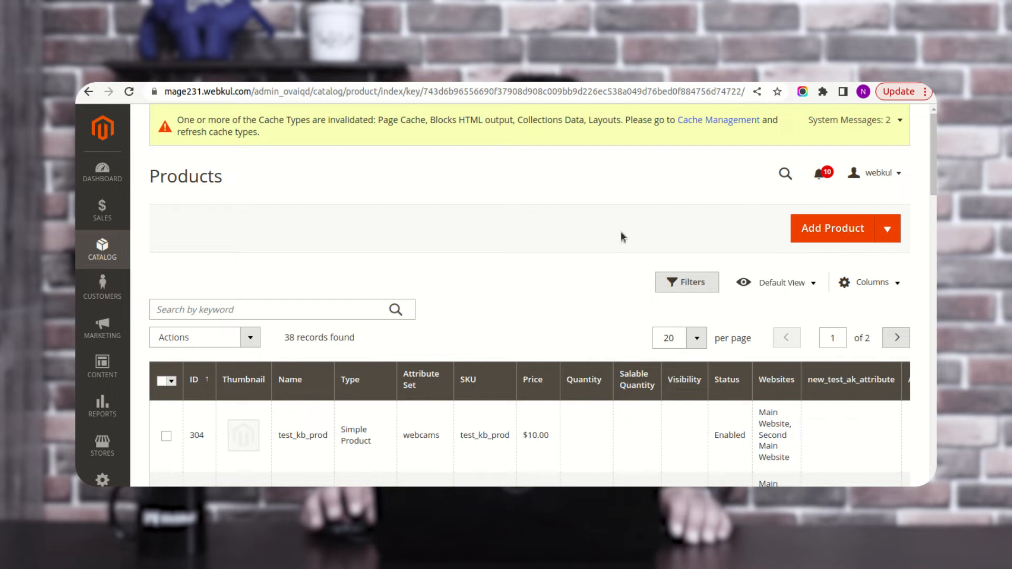
- Search the Magento product list for "bundle" and for "grouped" to check whether such products already exist
left_click(273, 311)
type("bundle")
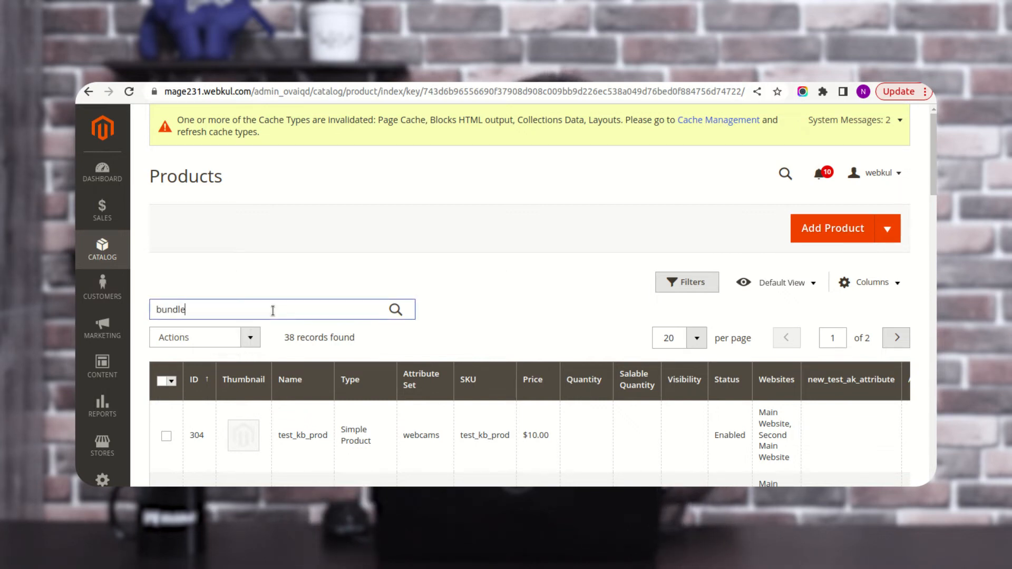
key("Return")
left_click_drag(242, 343, 155, 340)
type("grouped")
key("Return")
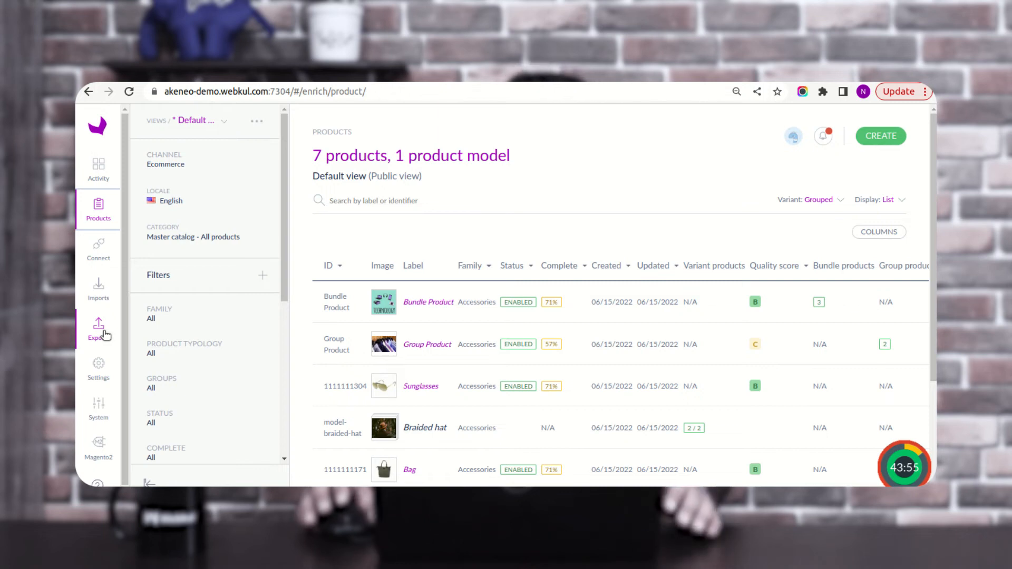
- Switch to Akeneo's export profiles, check the Magento 2 connector jobs offered for a new profile, and cancel its creation
left_click(104, 334)
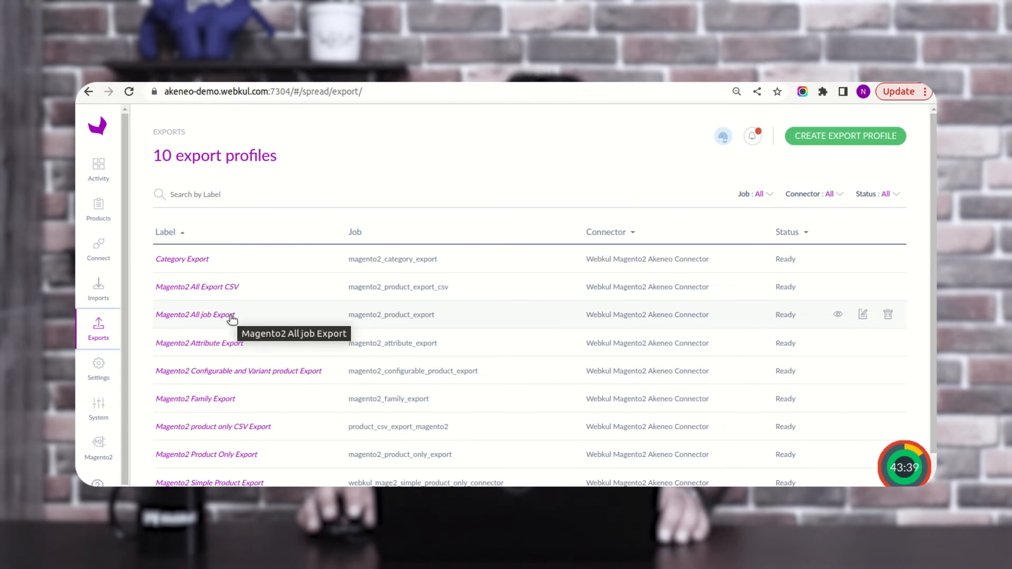
left_click(840, 138)
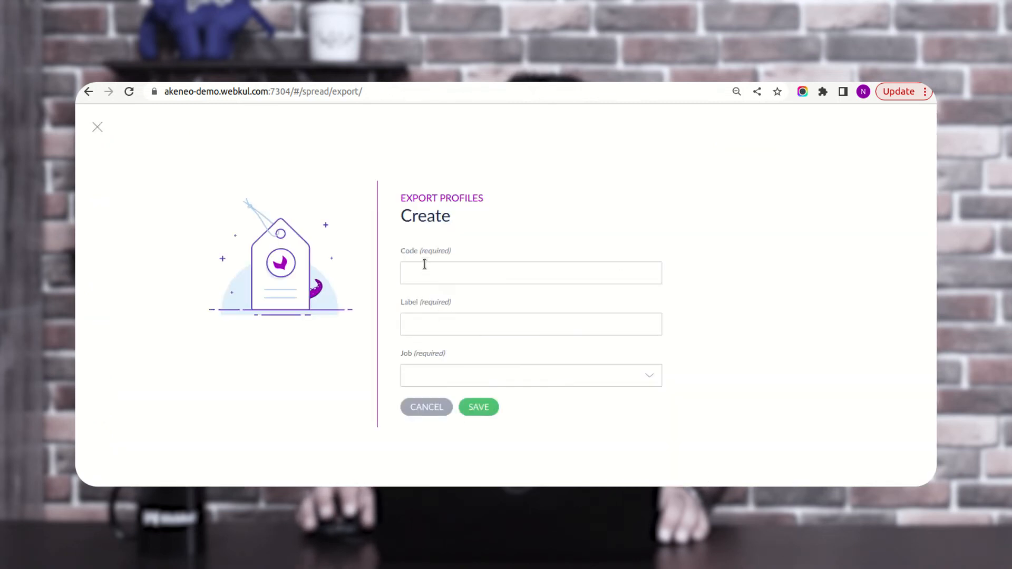
left_click(436, 380)
scroll(596, 306, "down", 1)
scroll(622, 285, "up", 1)
left_click_drag(646, 269, 649, 334)
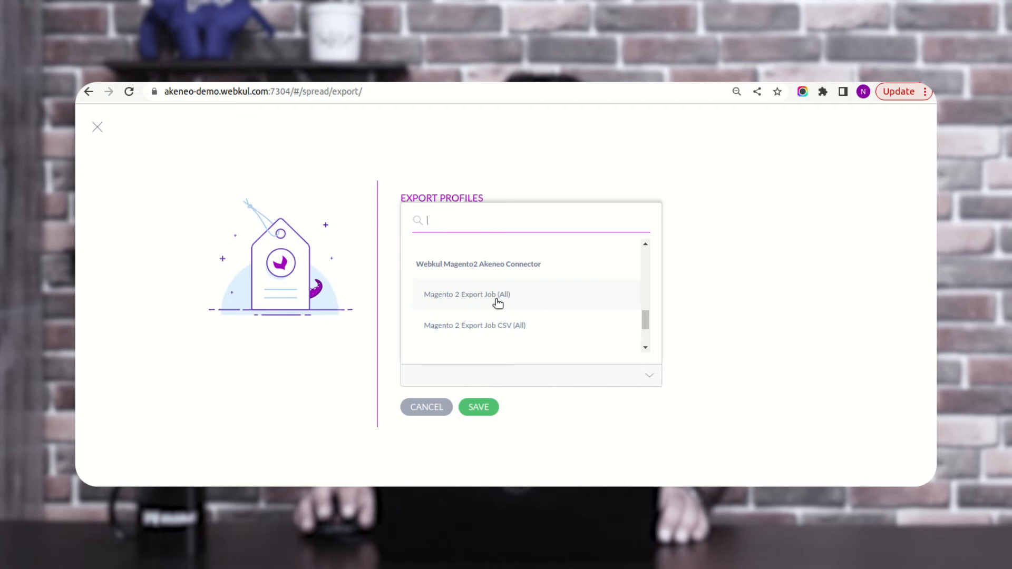
scroll(454, 309, "down", 1)
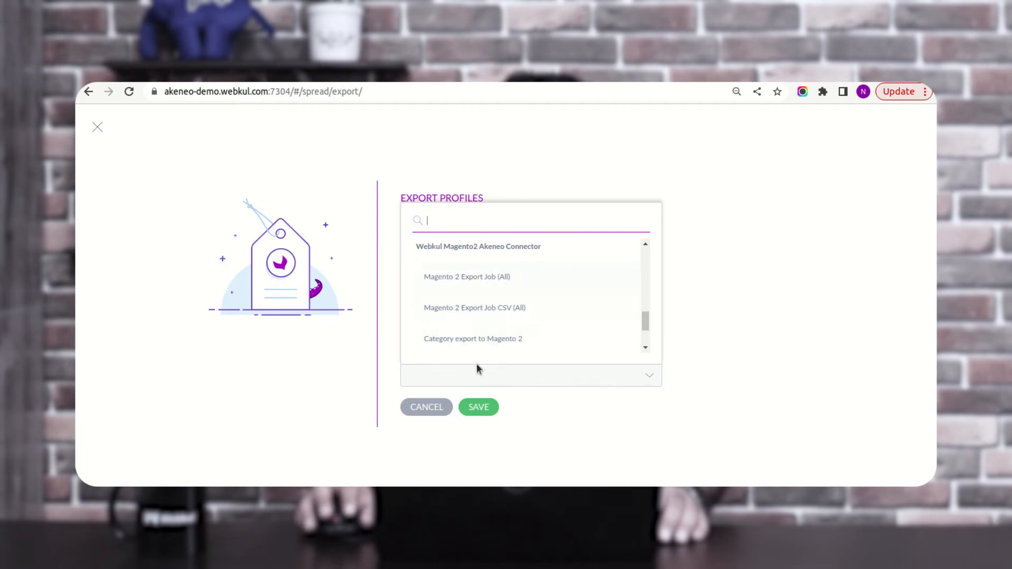
left_click(434, 409)
left_click(434, 409)
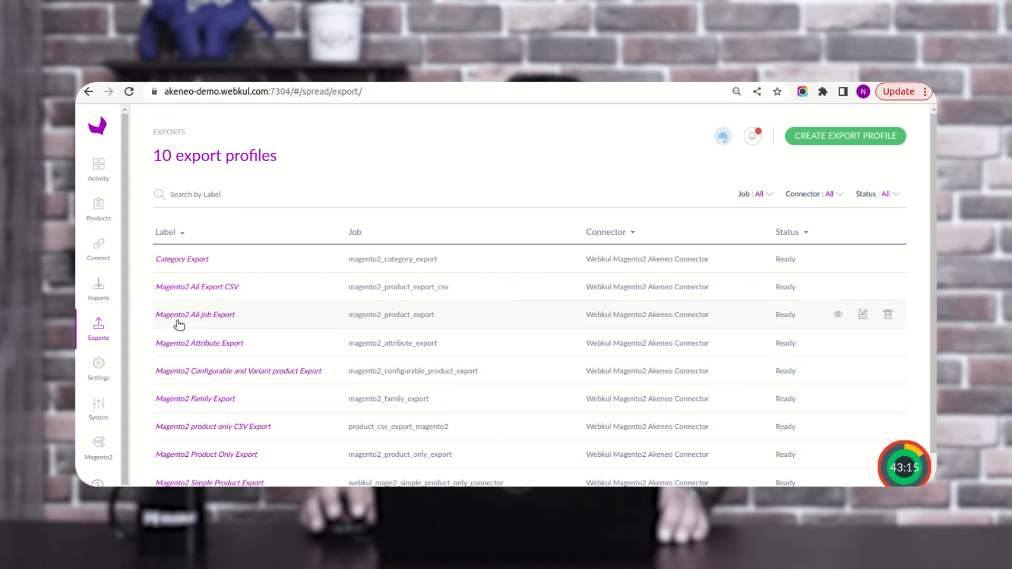
- Open the Magento2 All job Export profile for editing and check its selected Magento credentials
left_click(225, 318)
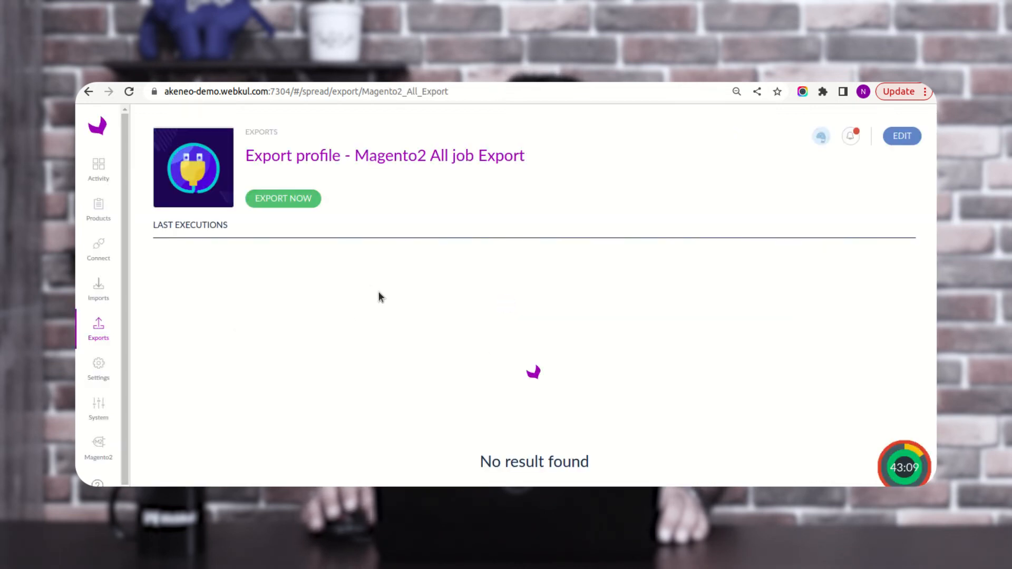
left_click(905, 139)
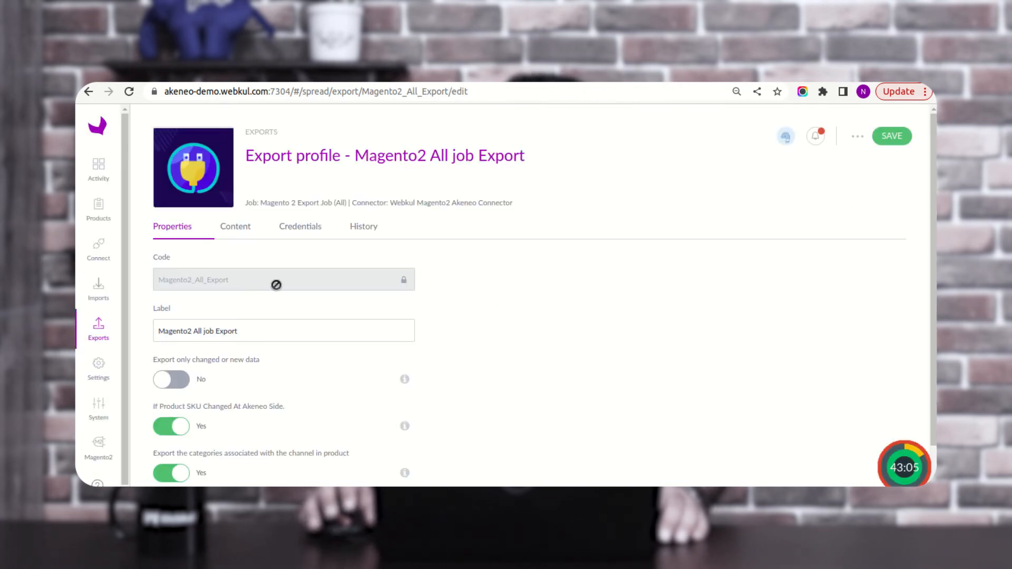
left_click(299, 232)
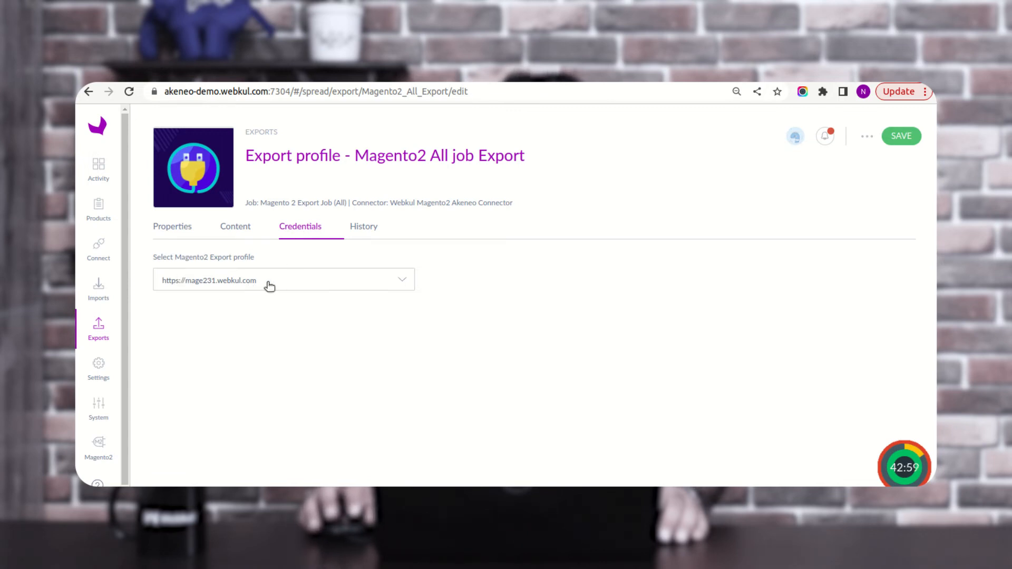
- Filter the export profile's products to the Accessories category and save the profile
left_click(237, 231)
scroll(324, 407, "down", 8)
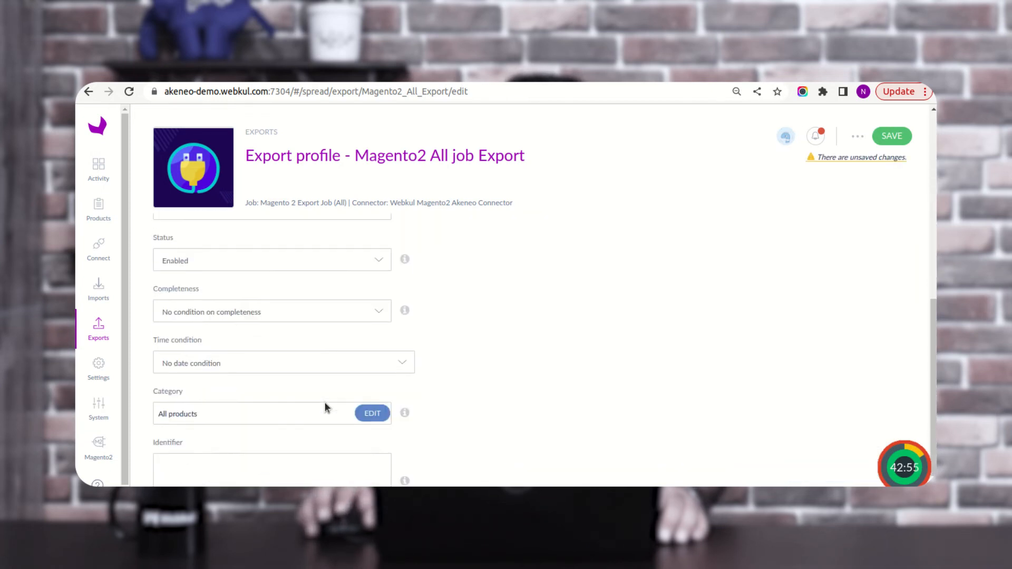
left_click(371, 373)
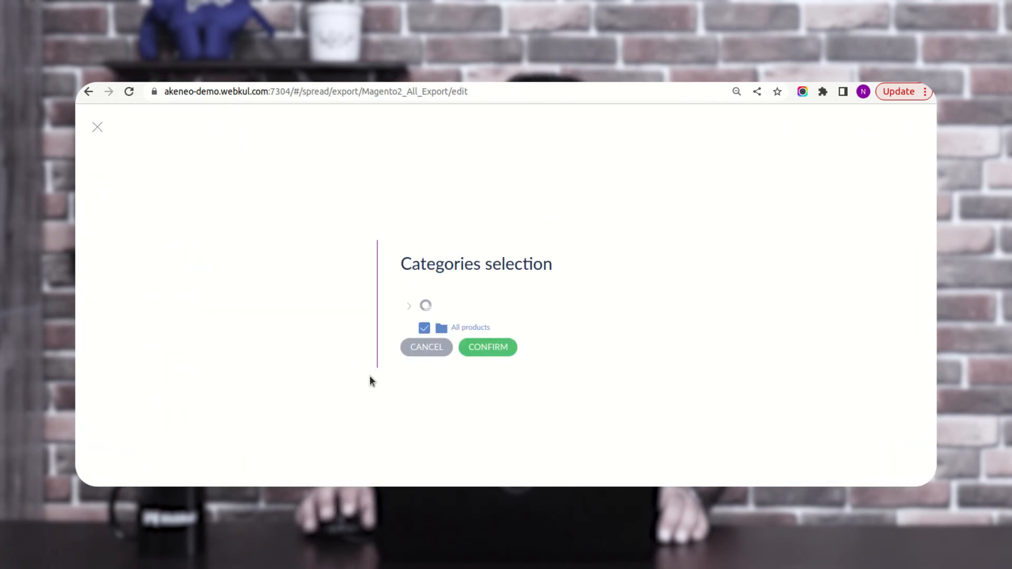
left_click(436, 364)
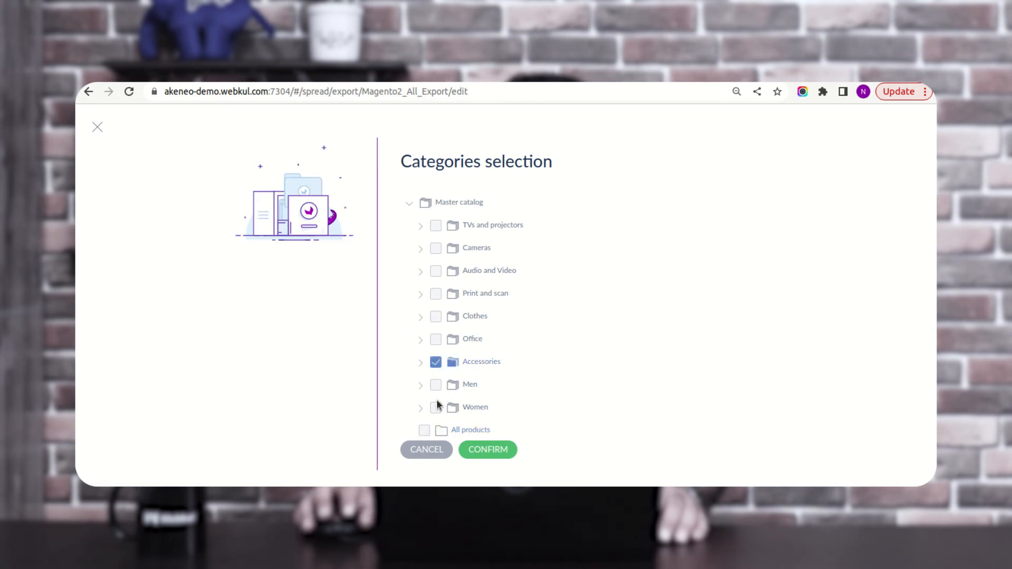
left_click(488, 450)
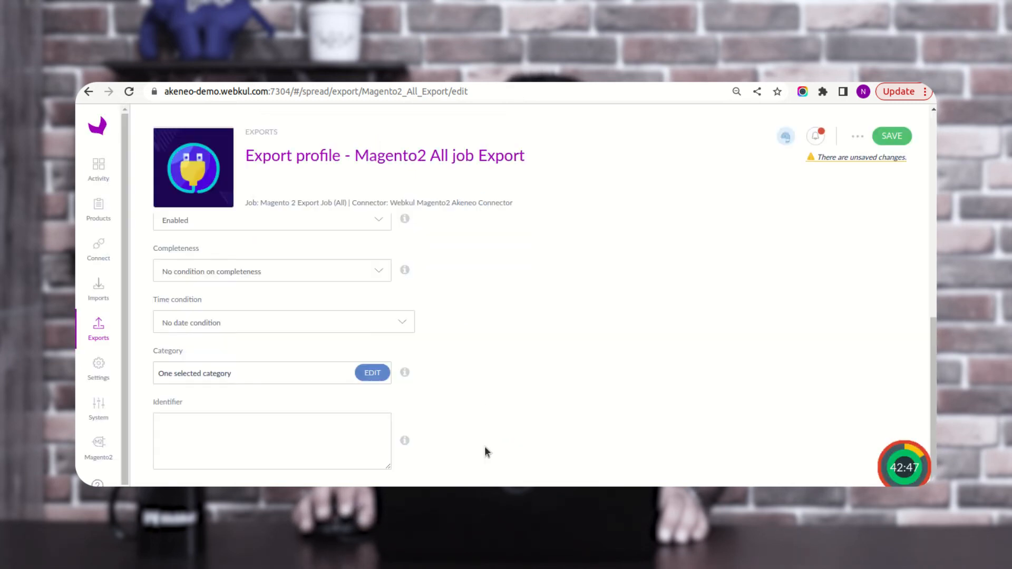
scroll(464, 381, "up", 2)
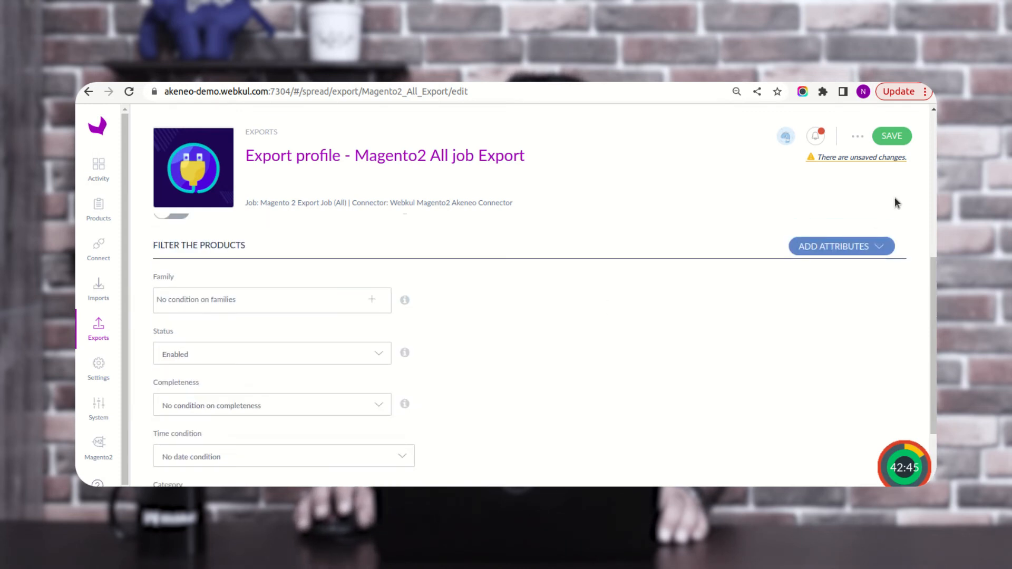
left_click(892, 136)
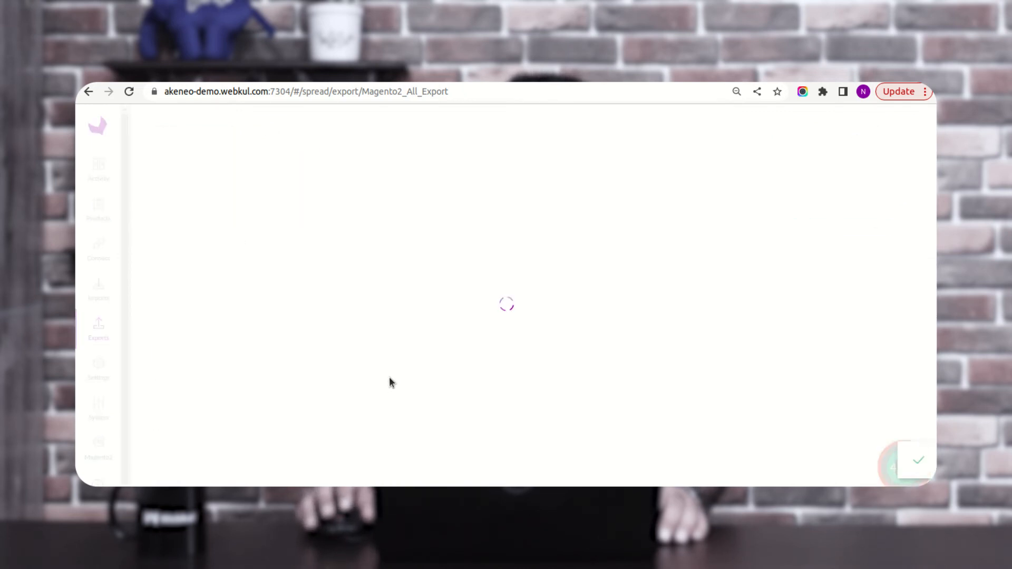
- Run the Magento2 All job Export and follow the progress of its credential, category, attribute and attribute option steps
left_click(288, 204)
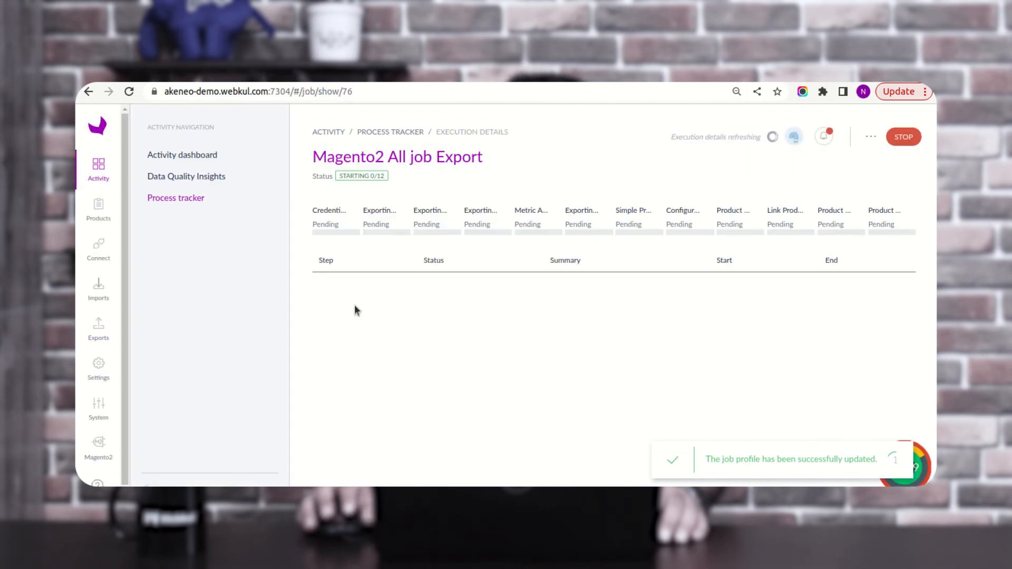
left_click_drag(319, 158, 492, 160)
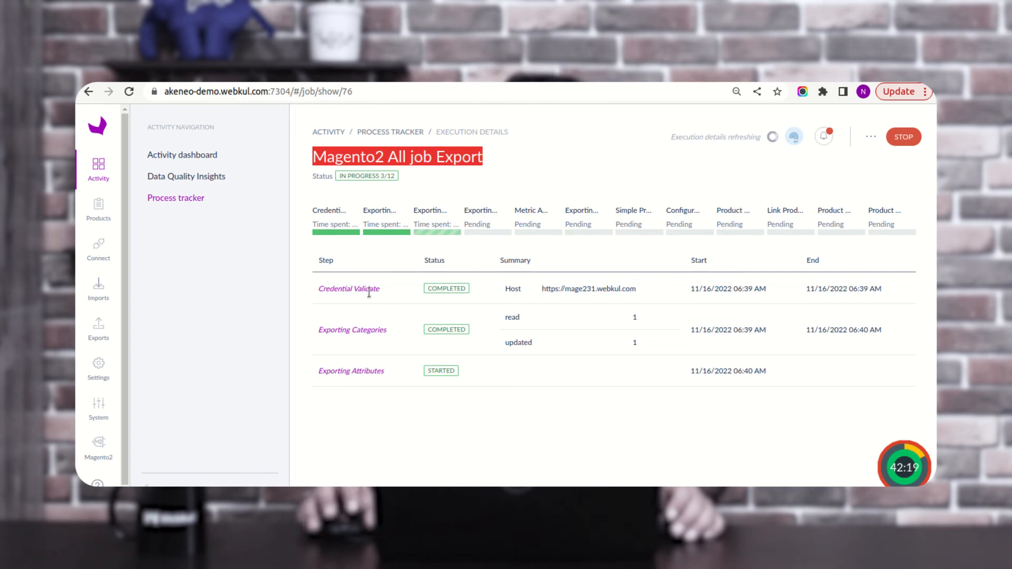
left_click_drag(548, 289, 631, 289)
left_click_drag(320, 330, 390, 326)
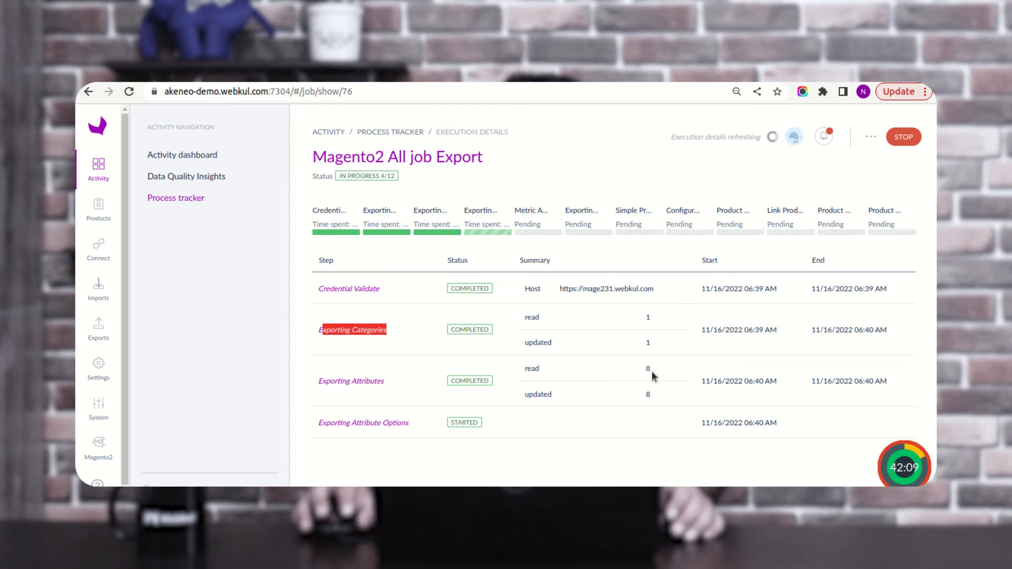
left_click_drag(326, 423, 410, 421)
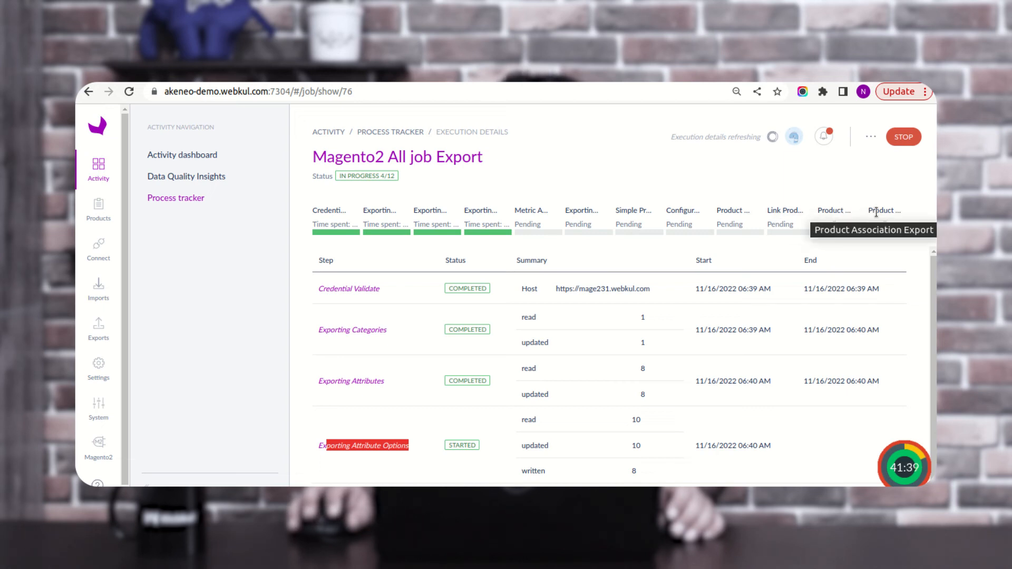
left_click_drag(934, 285, 934, 287)
left_click(406, 451)
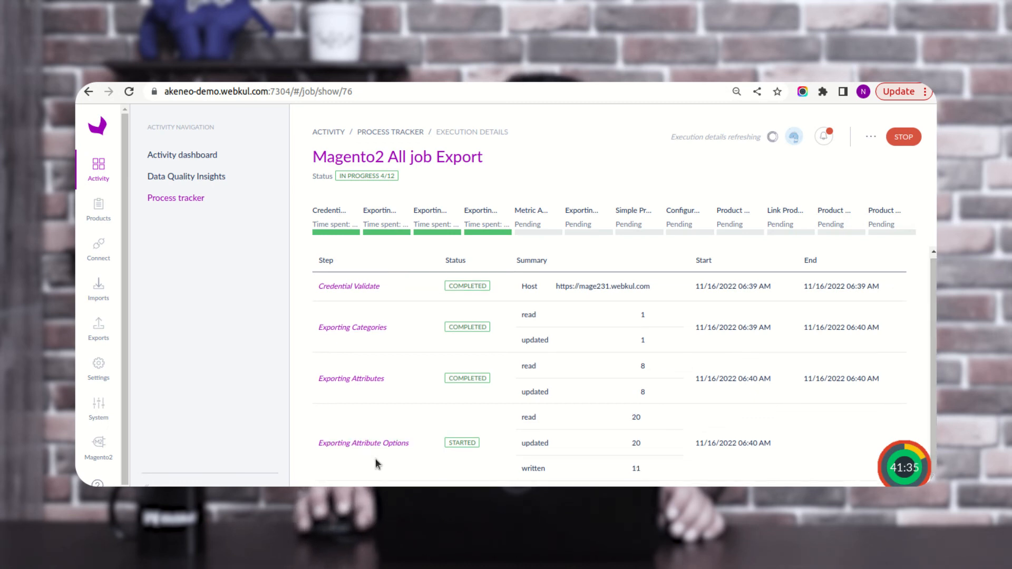
left_click_drag(322, 443, 395, 441)
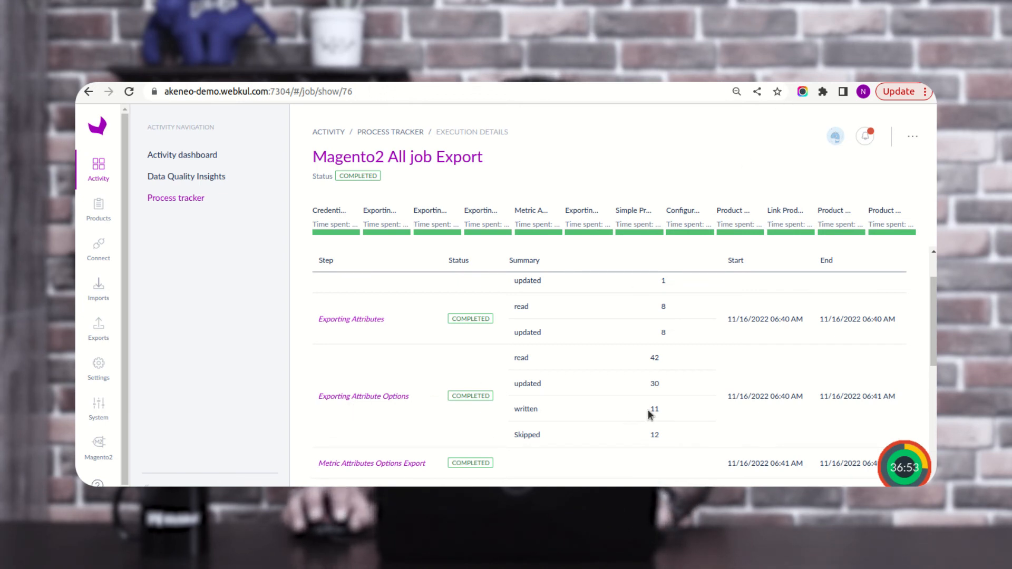
- Review the export results for metric attribute options, families, simple products, and configurable and variant products
scroll(588, 421, "down", 2)
left_click_drag(405, 362, 425, 363)
scroll(416, 410, "down", 1)
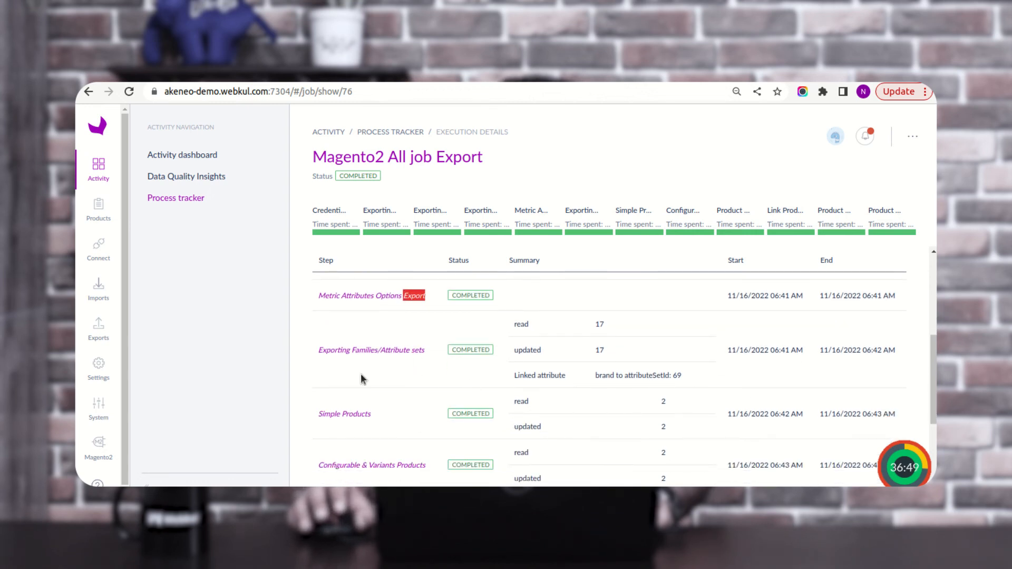
left_click_drag(329, 351, 413, 350)
scroll(419, 389, "down", 1)
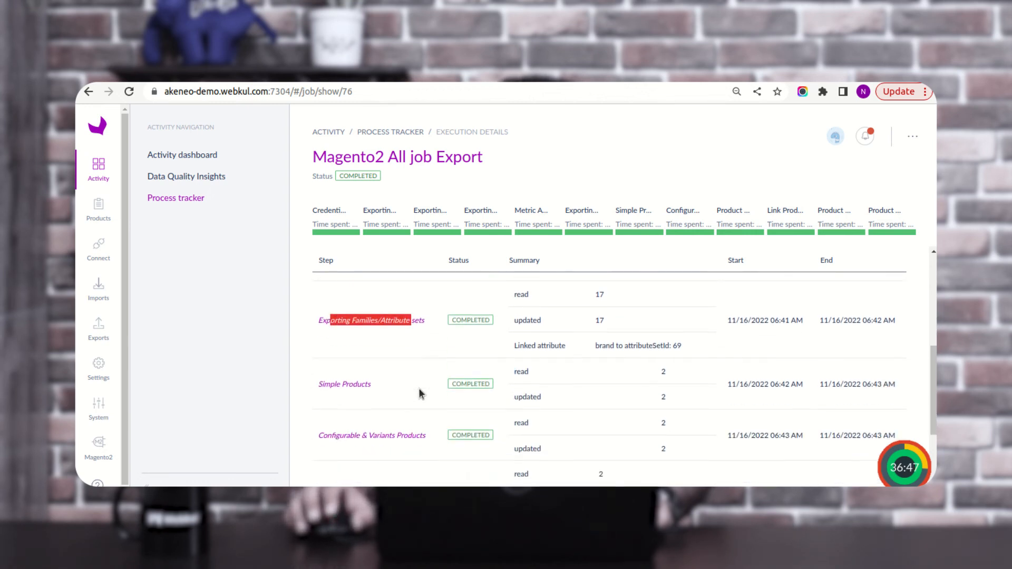
left_click(345, 350)
left_click_drag(331, 413, 428, 419)
scroll(431, 420, "down", 1)
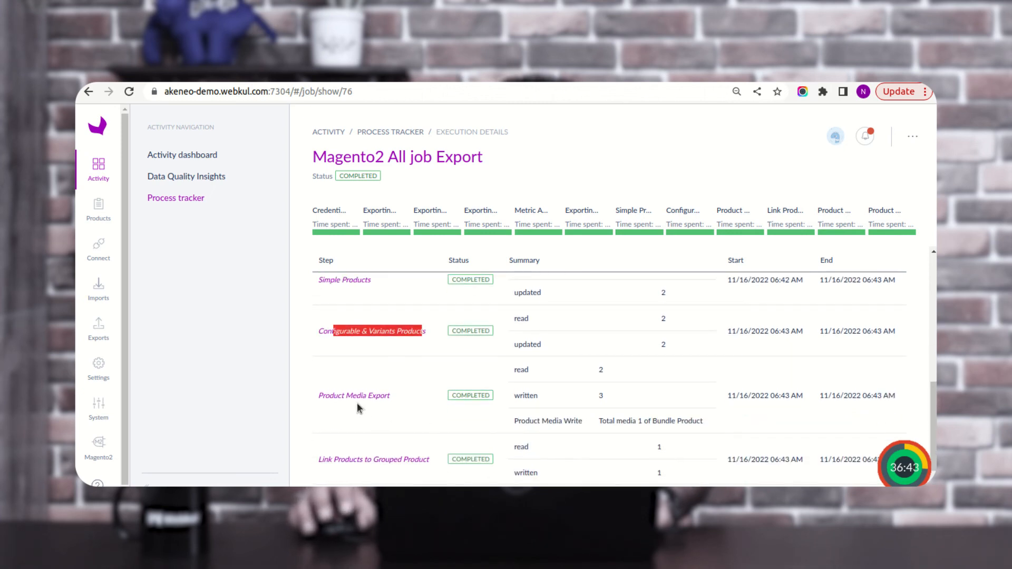
- Check the export's product media results for the Bundle Product, along with the grouped product linking and association steps
left_click_drag(331, 397, 390, 404)
scroll(393, 422, "down", 1)
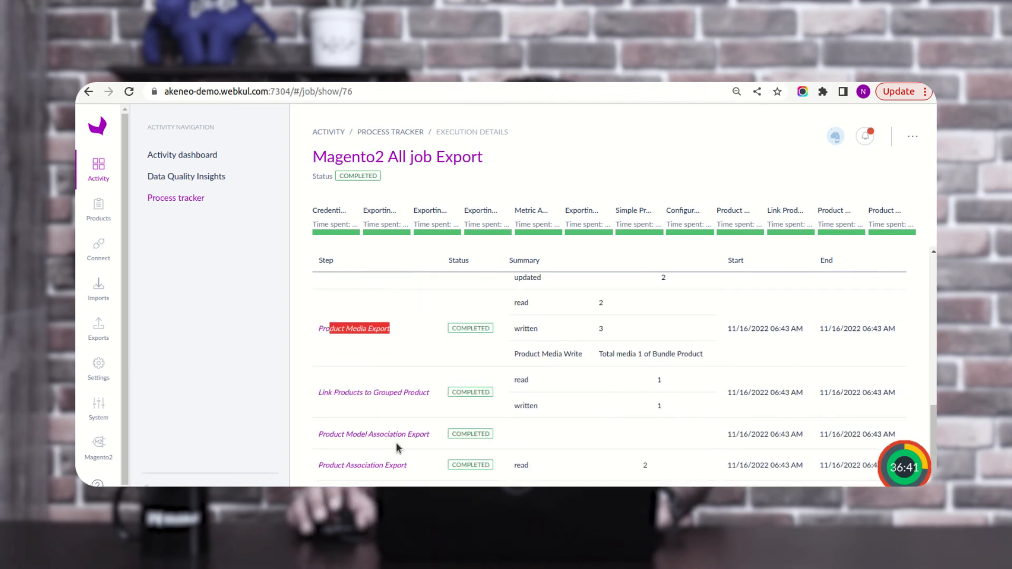
scroll(509, 454, "up", 1)
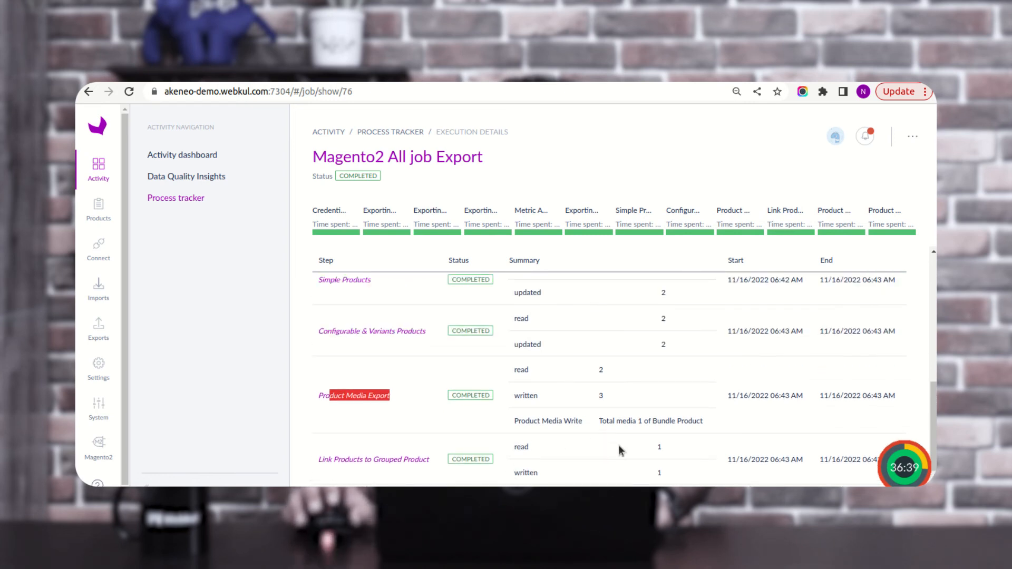
left_click(630, 420)
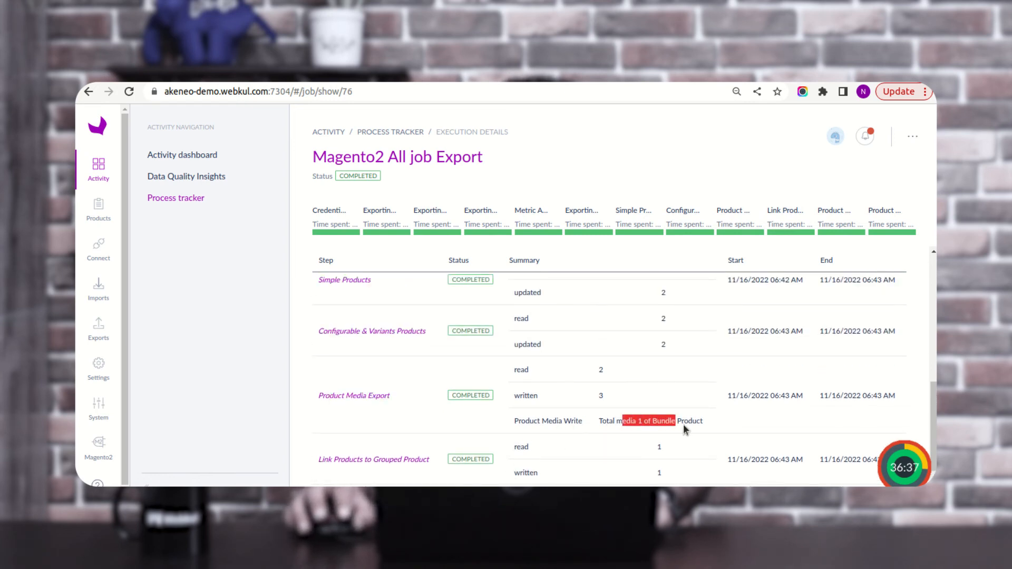
left_click_drag(700, 421, 704, 423)
left_click_drag(597, 433, 539, 424)
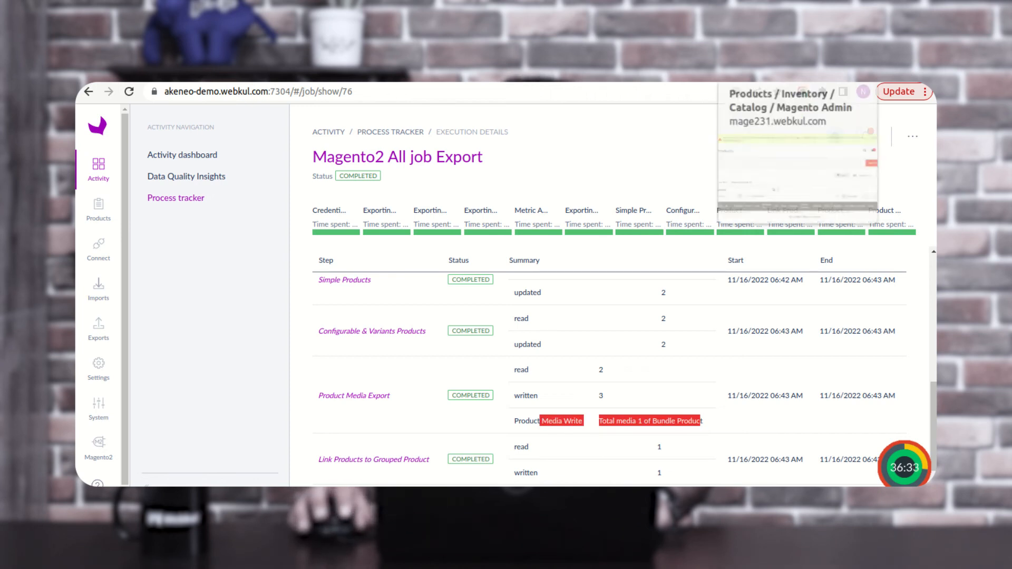
- Switch to the Magento admin, remove the "grouped" keyword filter and check the product list for the exported products
left_click(749, 74)
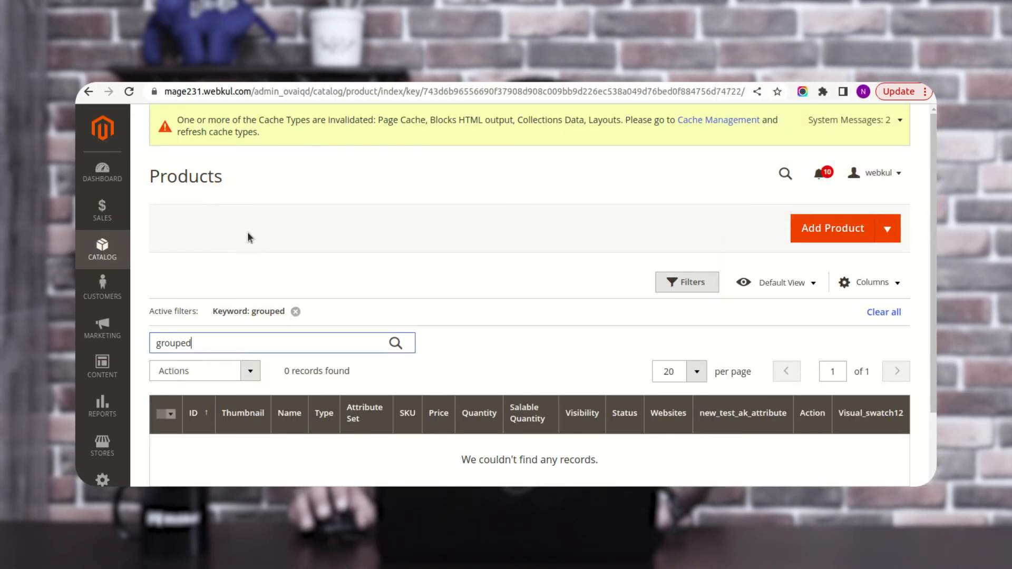
left_click(93, 258)
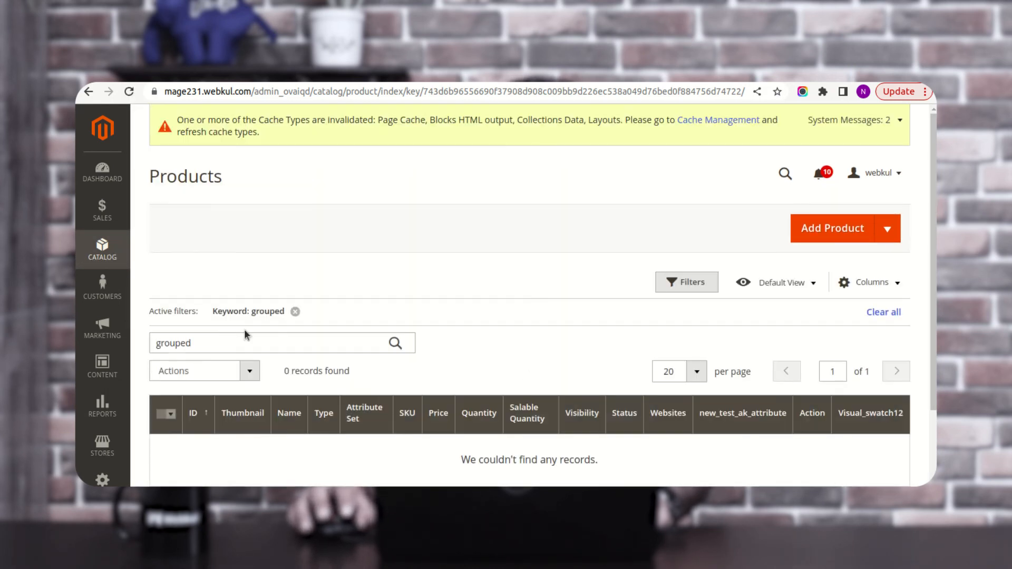
left_click(296, 313)
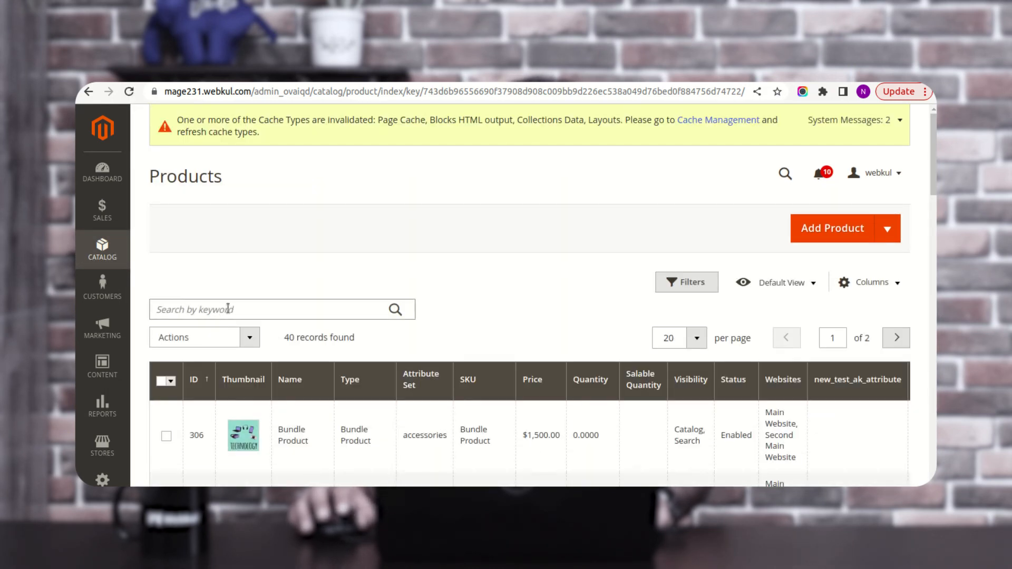
scroll(295, 327, "down", 3)
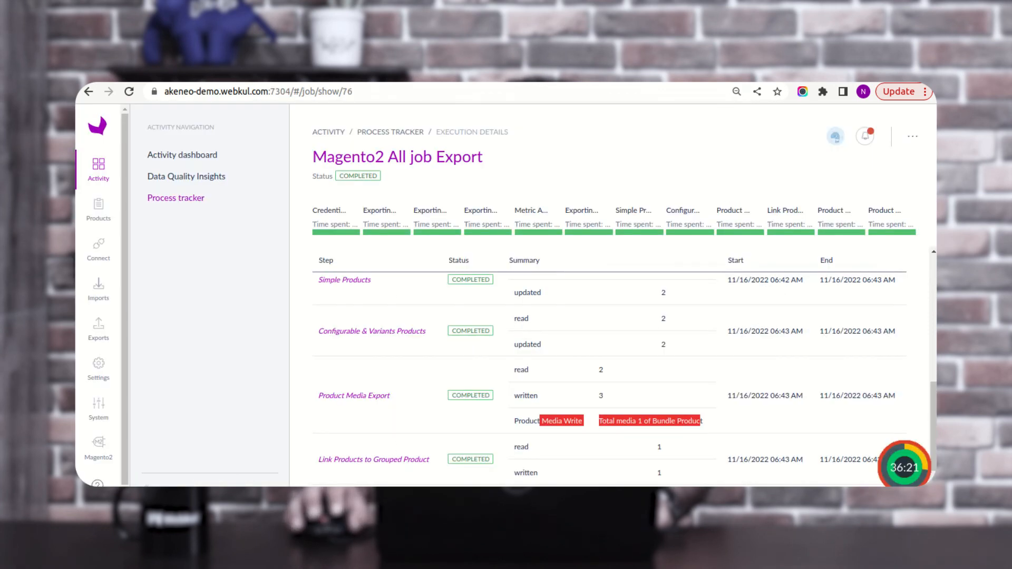
- Switch to Akeneo and review the Bundle Product's bundled product settings, including shipping and the Akeneo Bundle option
left_click(96, 214)
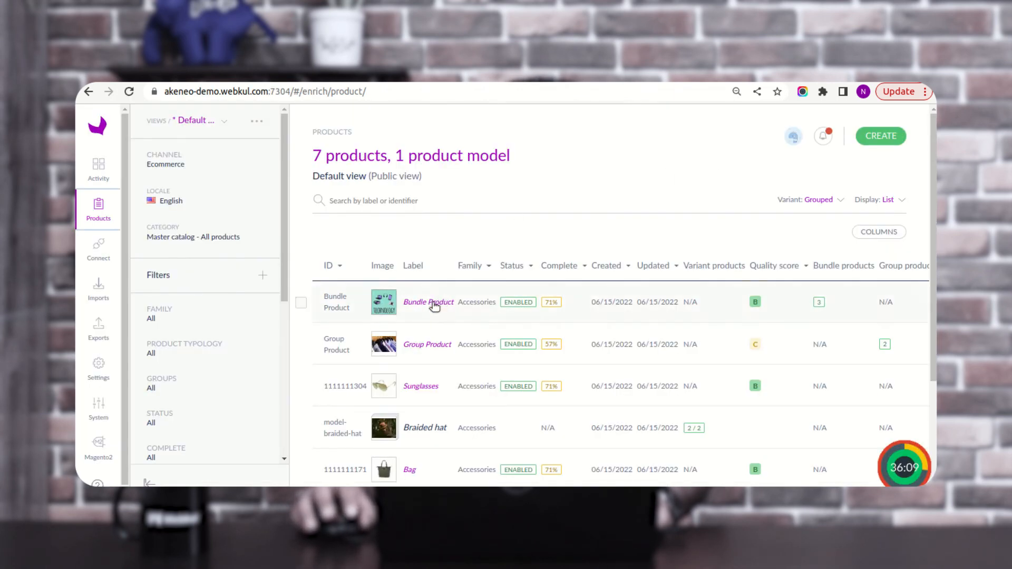
left_click(433, 304)
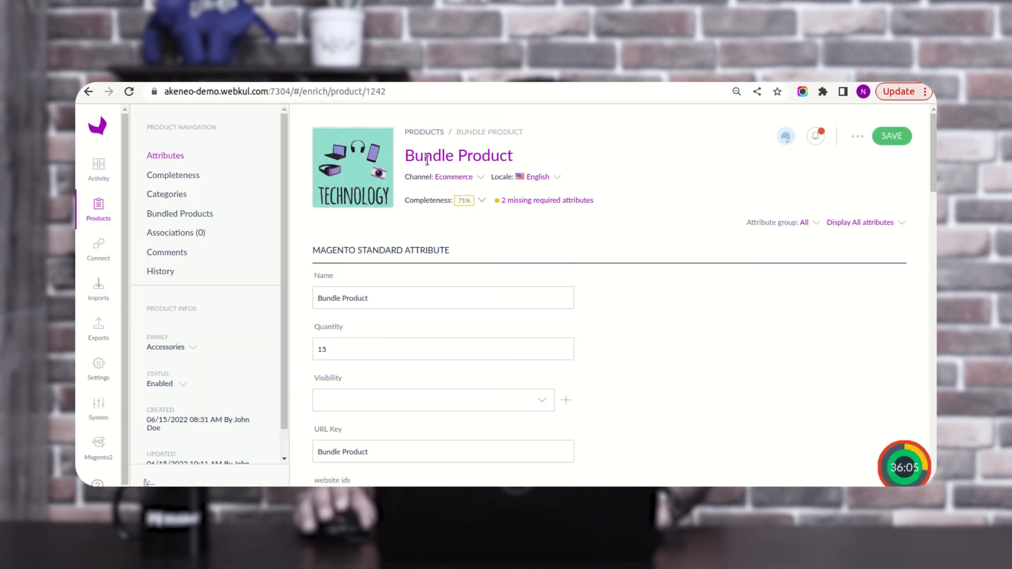
left_click(188, 216)
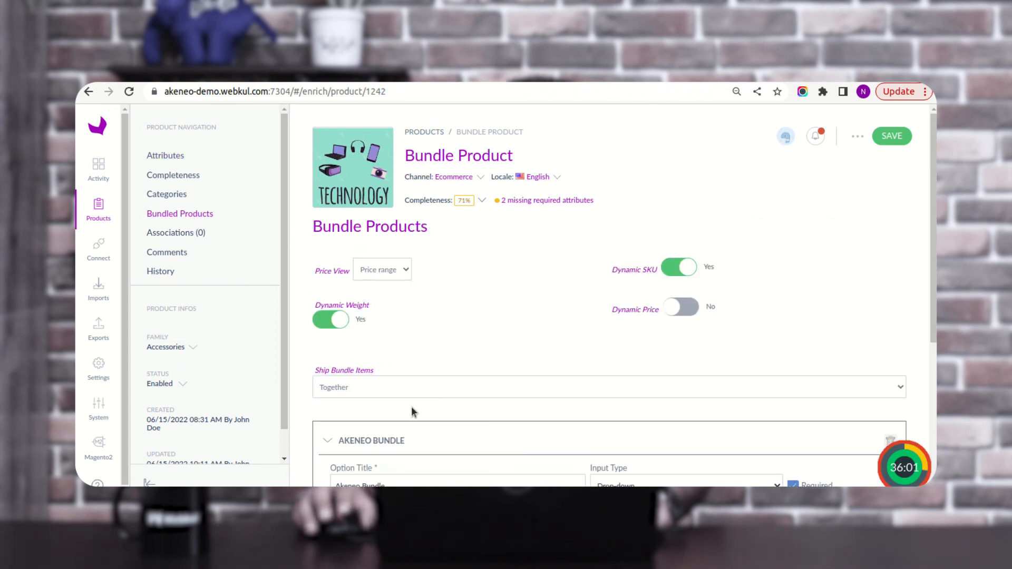
scroll(416, 400, "down", 3)
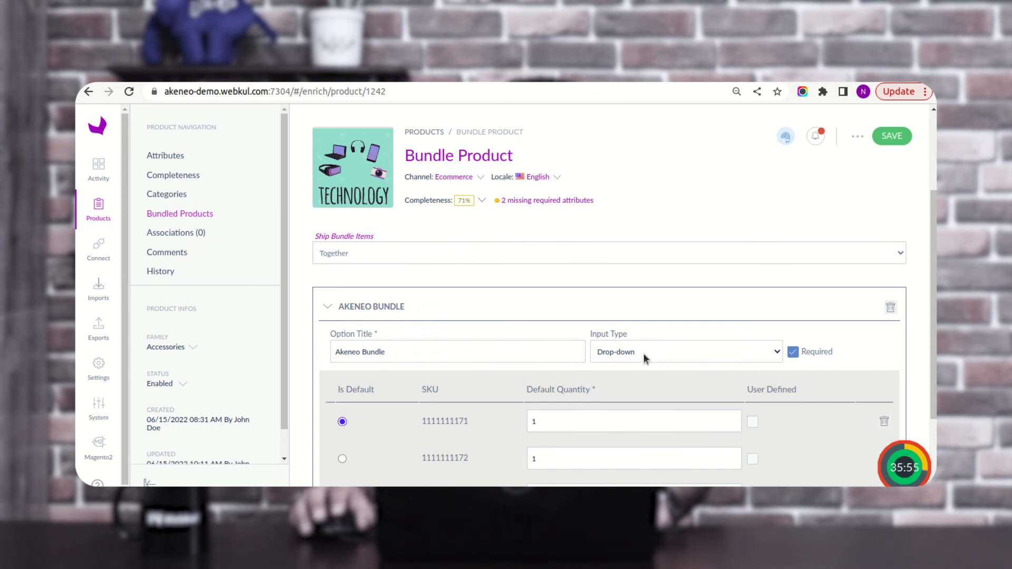
scroll(643, 353, "down", 2)
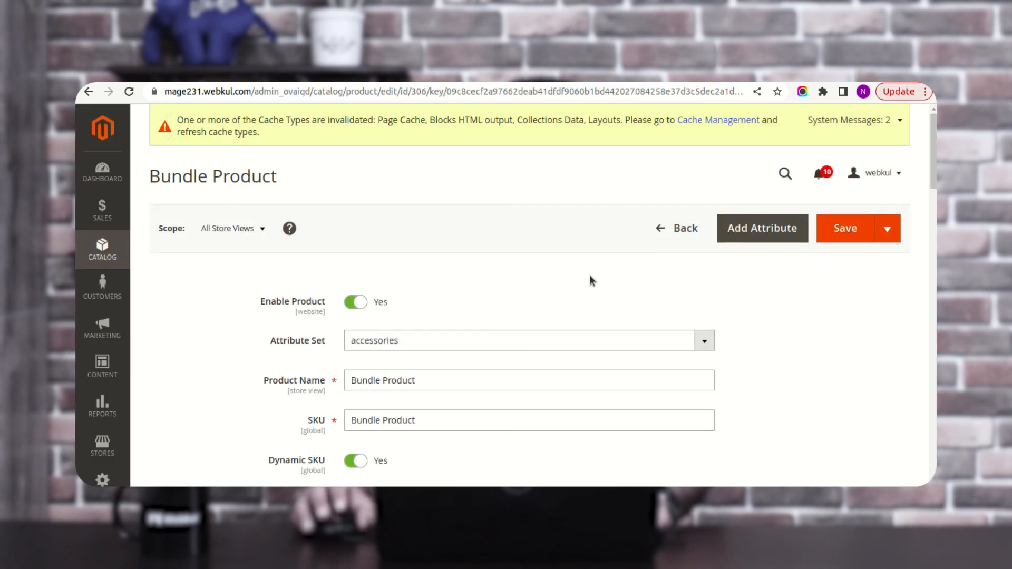
- Switch to the Magento admin and check the exported Bundle Product's shipping setting, Akeneo Bundle option and assigned items
left_click_drag(161, 177, 273, 178)
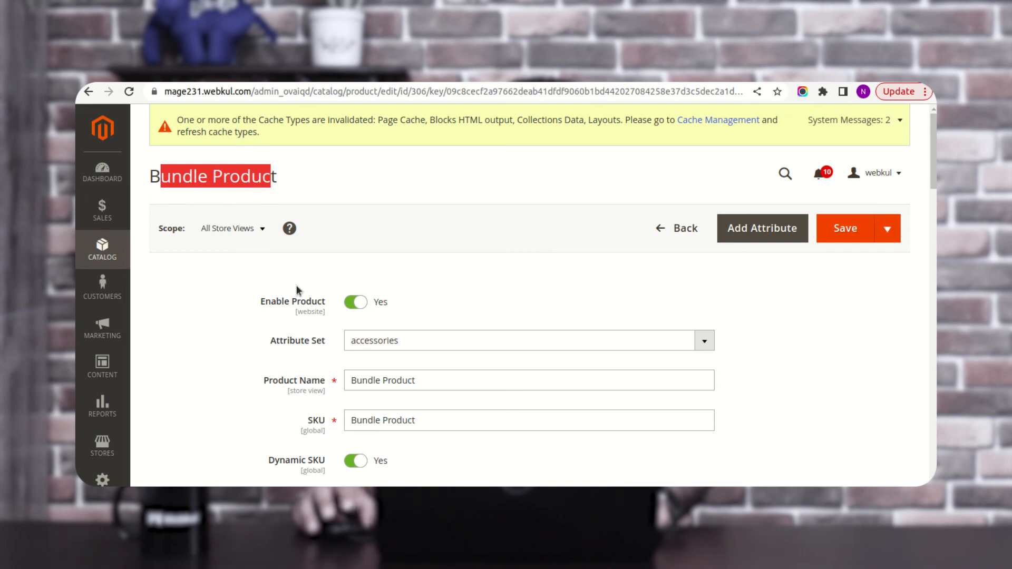
scroll(464, 425, "down", 6)
scroll(464, 425, "down", 10)
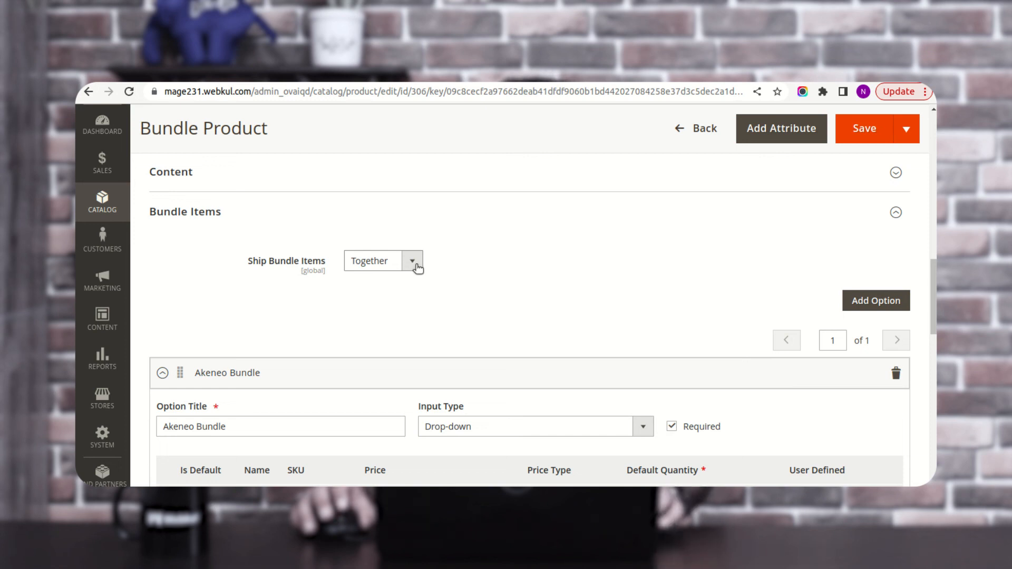
scroll(422, 363, "down", 1)
scroll(422, 363, "down", 2)
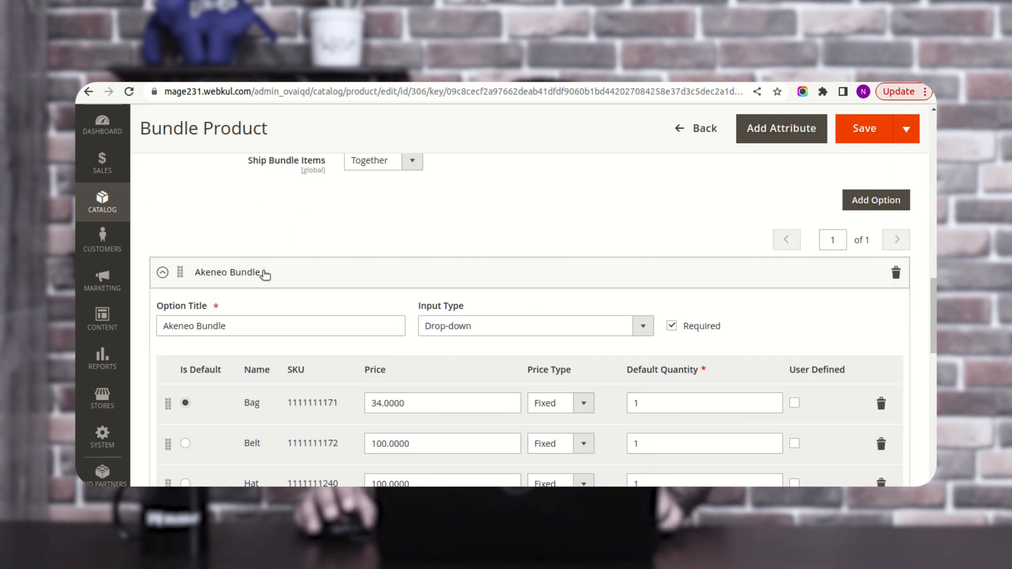
left_click_drag(332, 324, 160, 323)
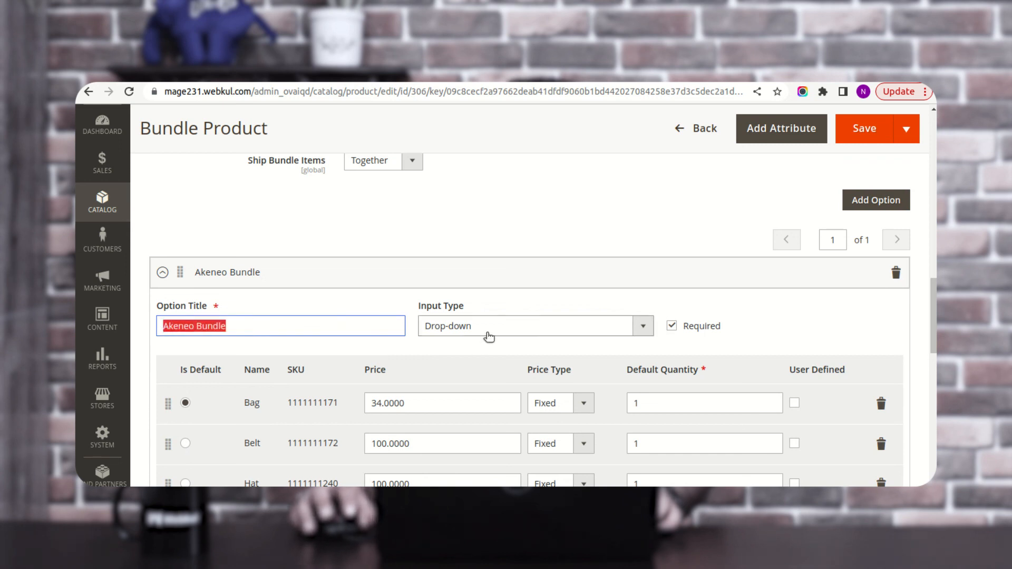
scroll(486, 238, "down", 4)
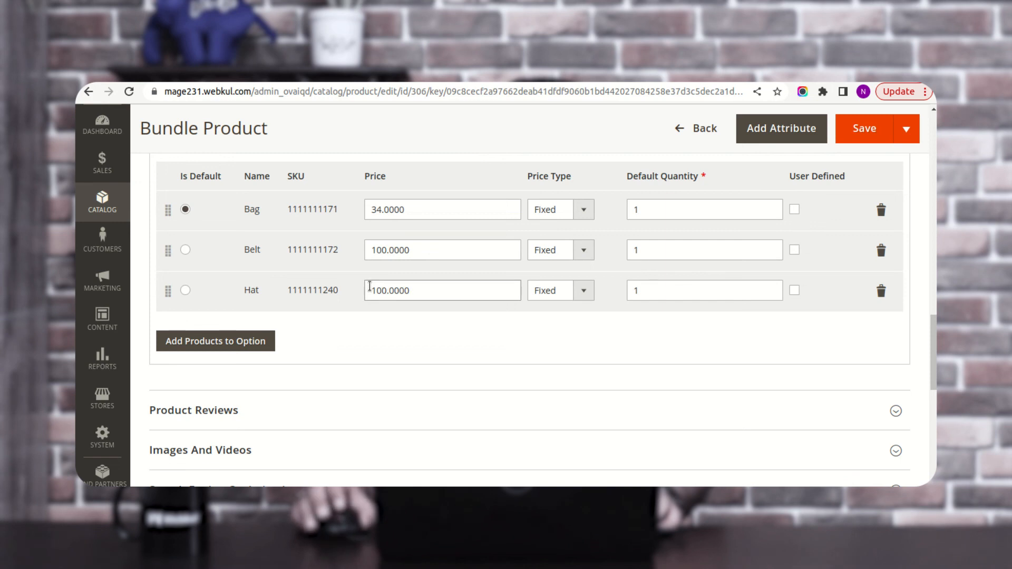
scroll(368, 287, "up", 2)
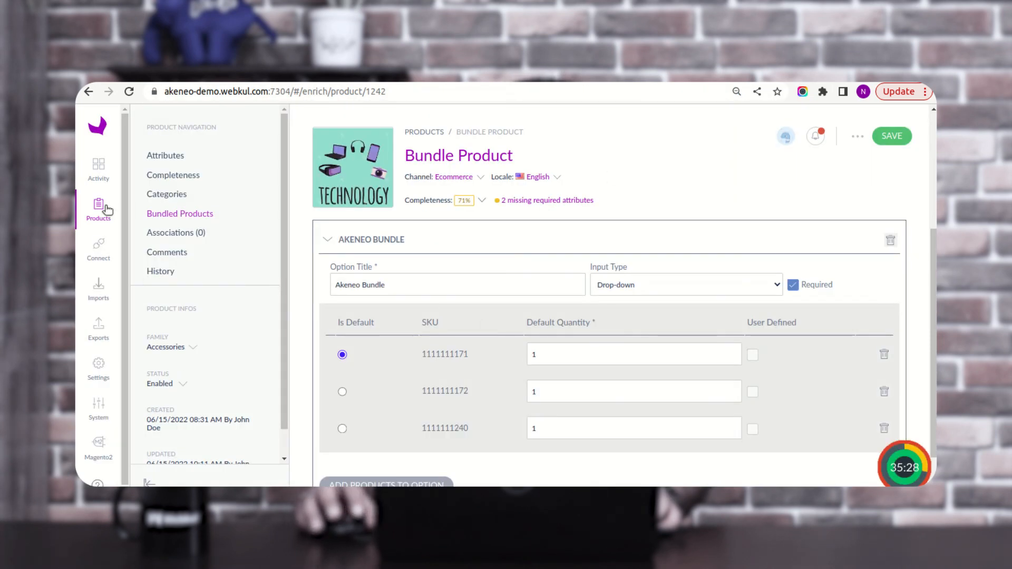
- Switch back to Akeneo and view the grouped products assigned to the Group Product
left_click(105, 210)
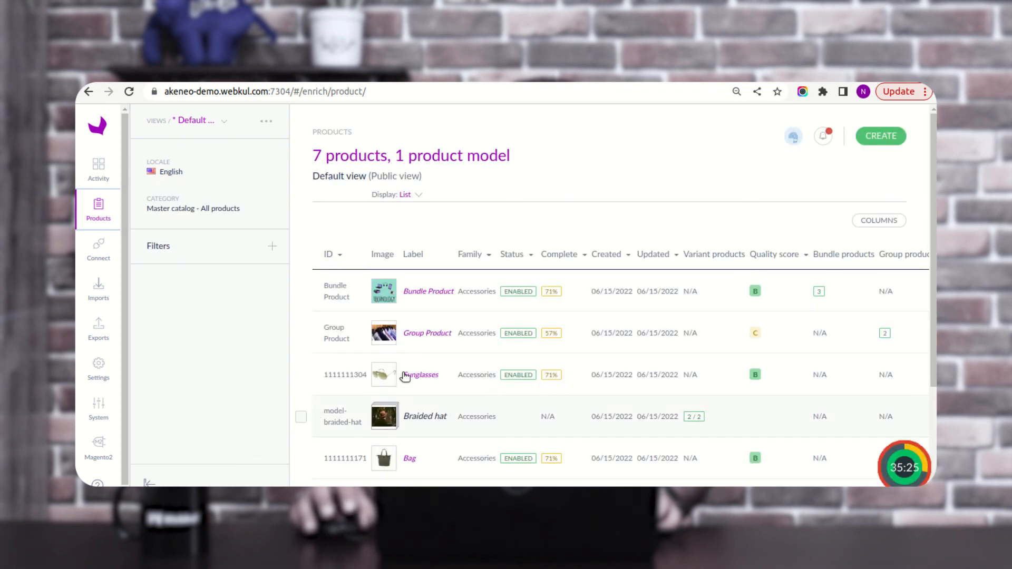
left_click(425, 346)
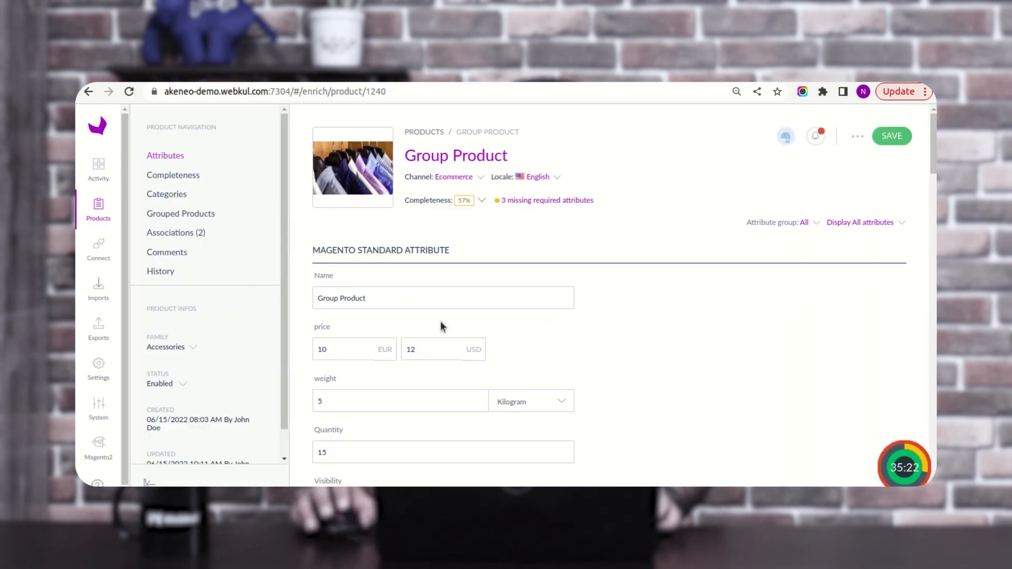
left_click(191, 215)
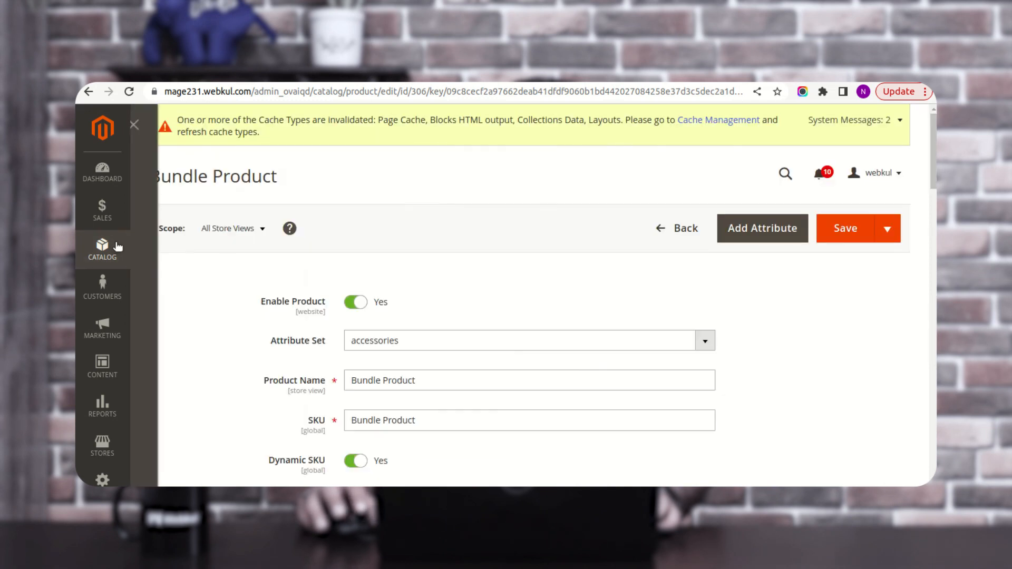
- Switch to the Magento admin, open the exported Group Product from the product catalog and check its grouped products and general details
left_click(104, 248)
left_click(193, 180)
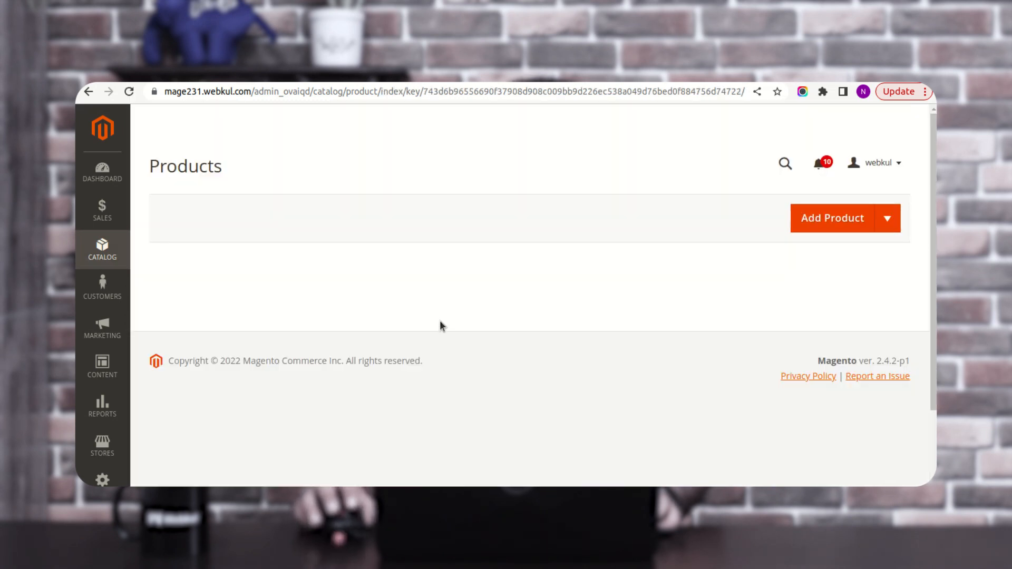
scroll(338, 385, "down", 2)
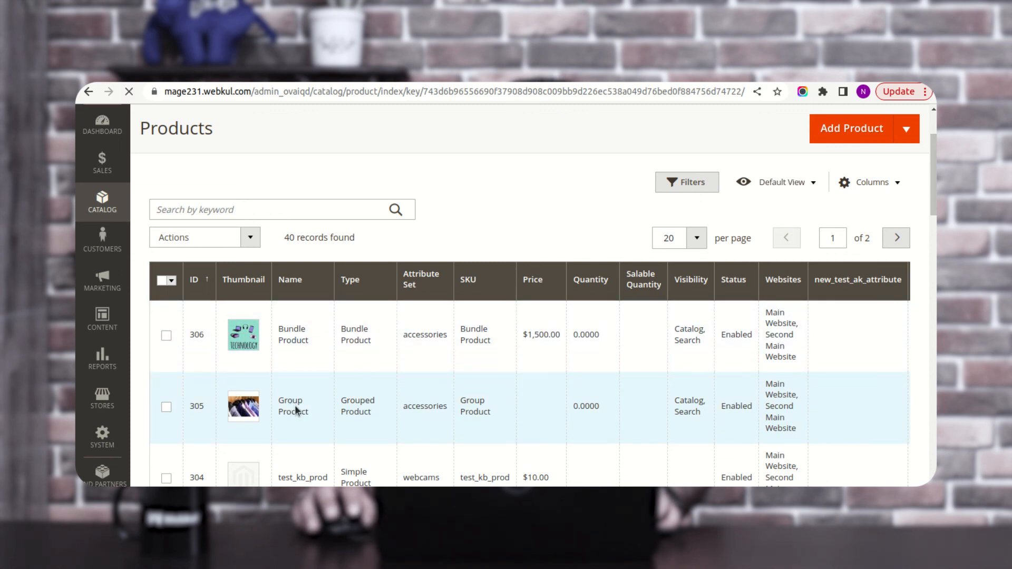
left_click(297, 409)
scroll(318, 393, "down", 10)
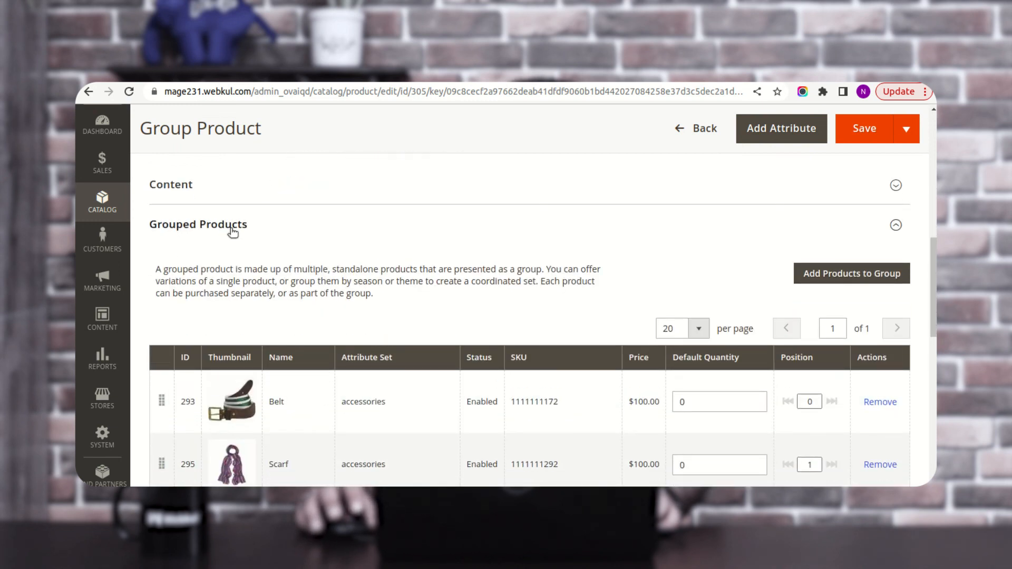
scroll(259, 343, "down", 1)
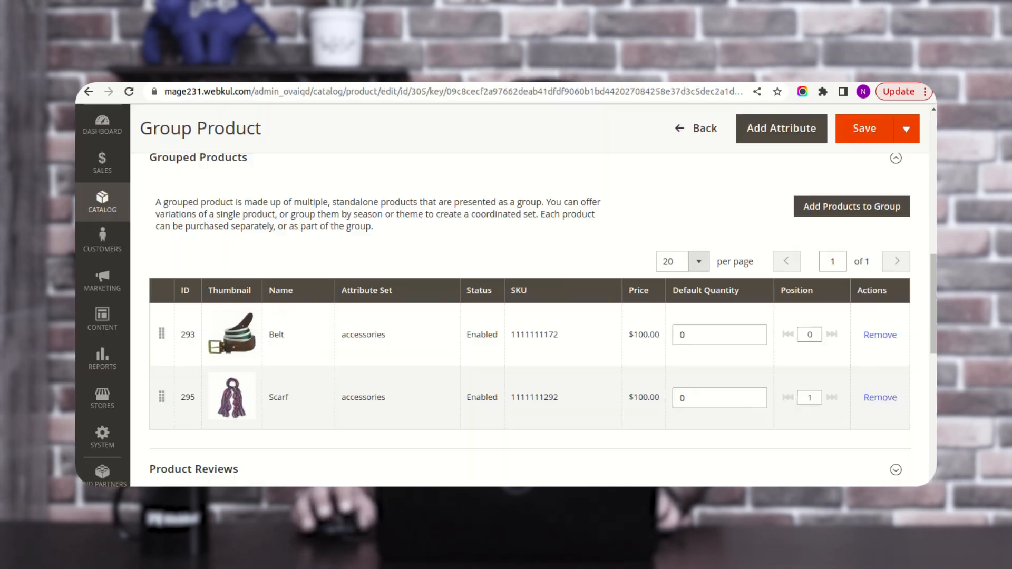
scroll(305, 387, "up", 3)
scroll(306, 389, "up", 10)
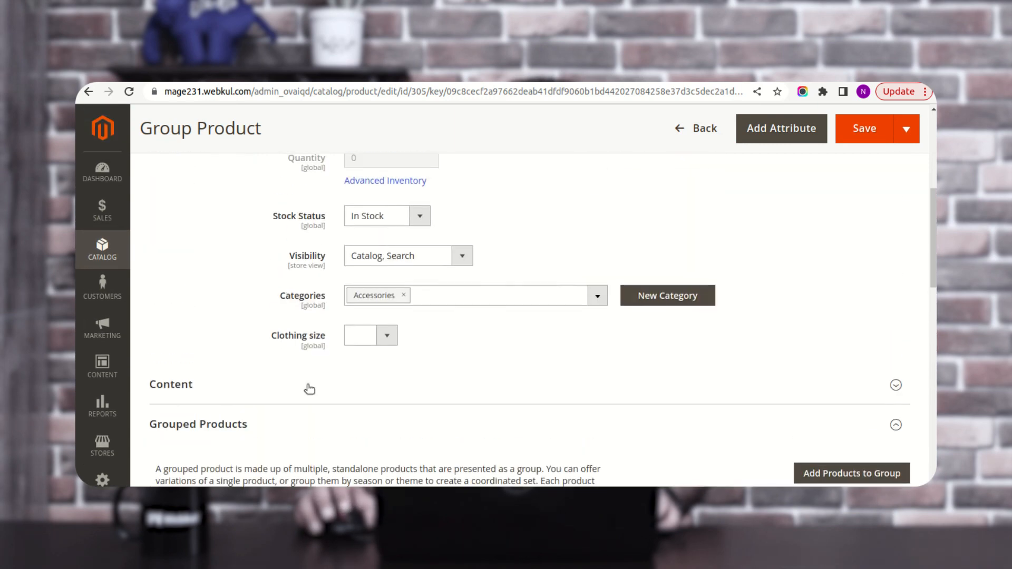